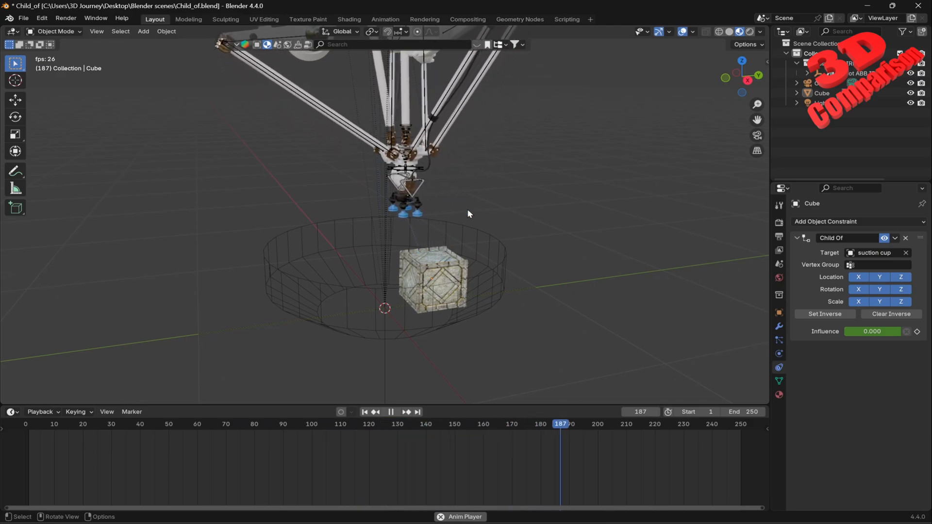
Step: Stop the animation playback and scrub to frame 137 to examine the suction cups touching the textured cube
{"action": "middle_click_drag", "start_coordinate": [467, 209], "coordinate": [451, 270]}
{"action": "key", "text": "space"}
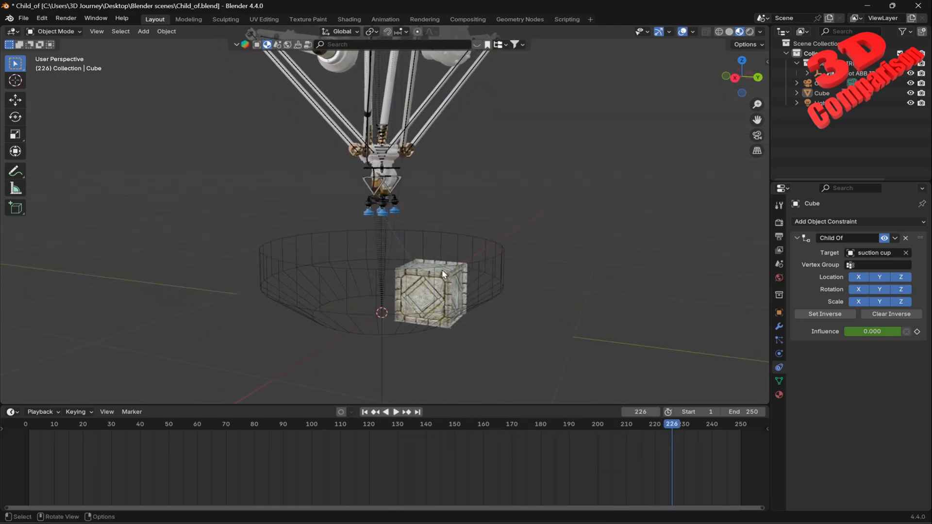
{"action": "scroll", "coordinate": [465, 292], "scroll_direction": "up", "scroll_amount": 6}
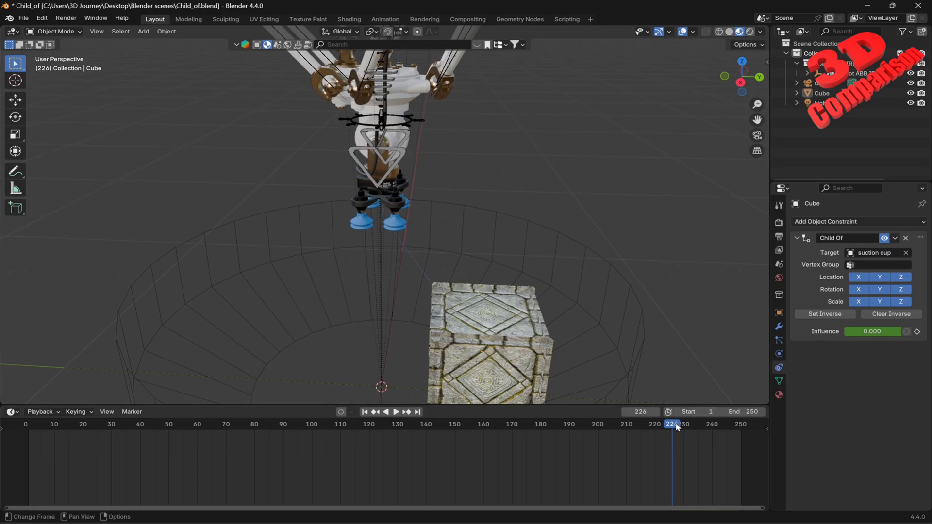
{"action": "left_click_drag", "start_coordinate": [675, 425], "coordinate": [418, 432]}
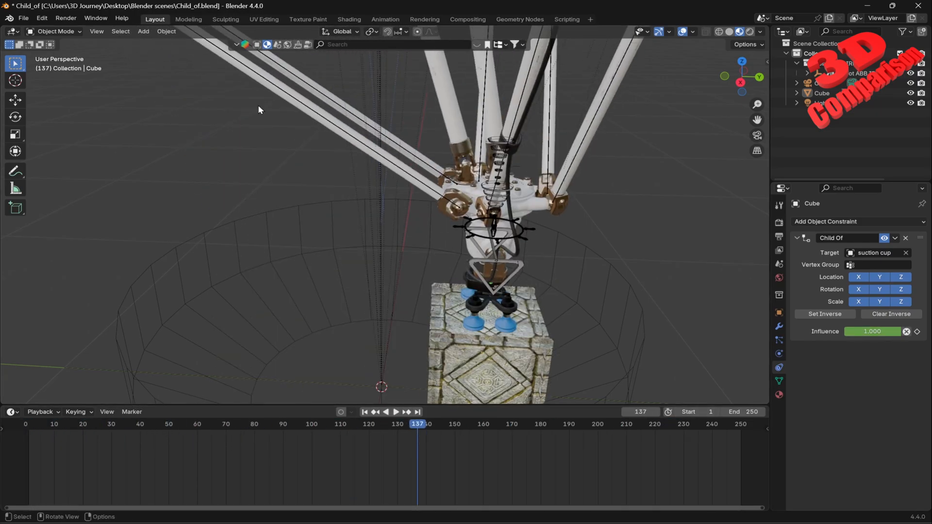
Step: Start a new General scene without saving the changes to Child_of.blend
{"action": "left_click", "coordinate": [24, 18]}
{"action": "mouse_move", "coordinate": [39, 30]}
{"action": "left_click", "coordinate": [145, 30]}
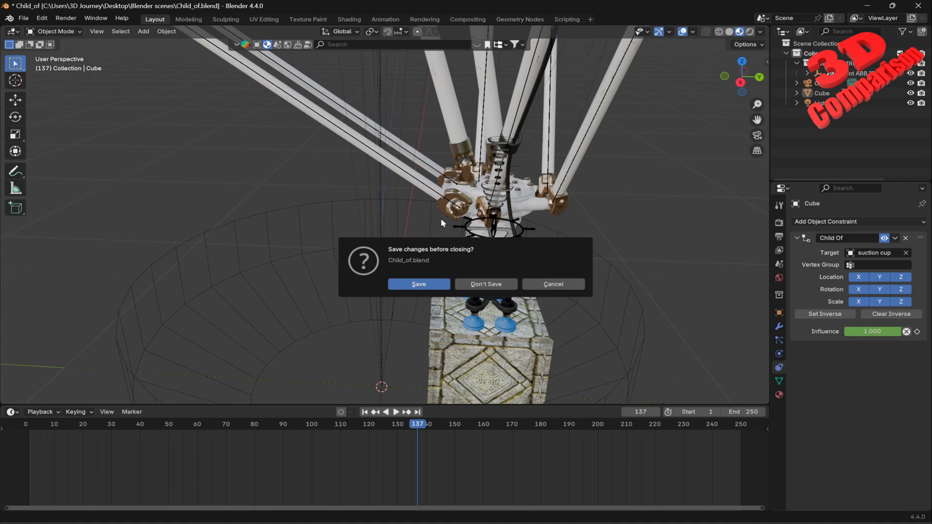
{"action": "left_click", "coordinate": [496, 284]}
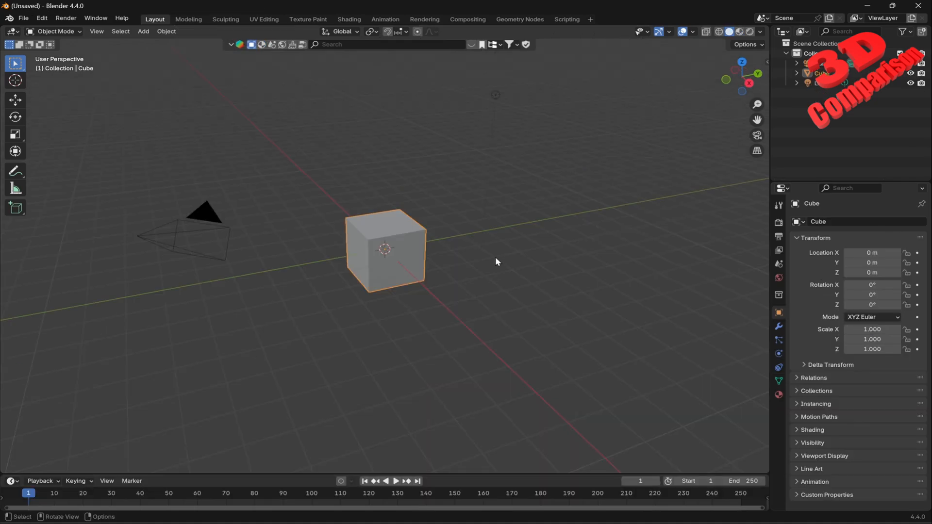
Step: Search the online asset library for "abb" and add the ABB delta robot to the scene, closing the results afterward
{"action": "left_click", "coordinate": [430, 198]}
{"action": "left_click", "coordinate": [328, 43]}
{"action": "type", "text": "abb"}
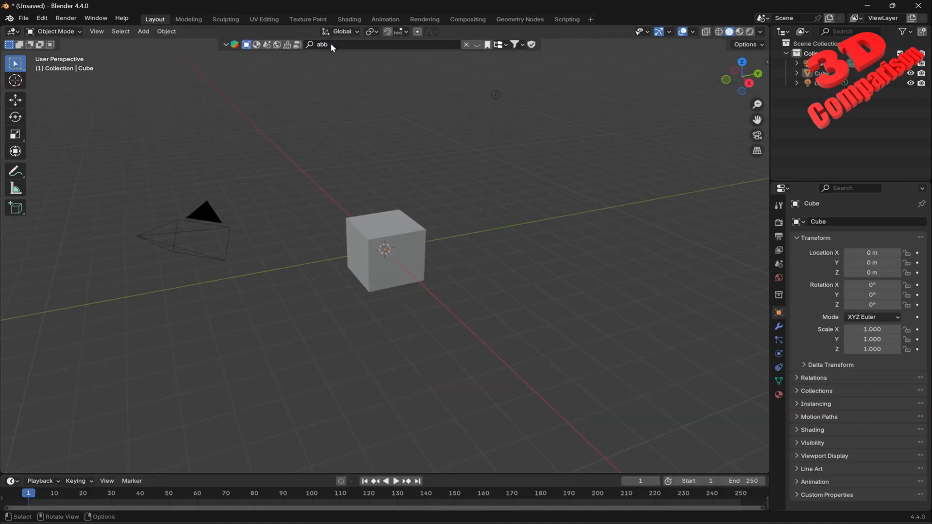
{"action": "key", "text": "Return"}
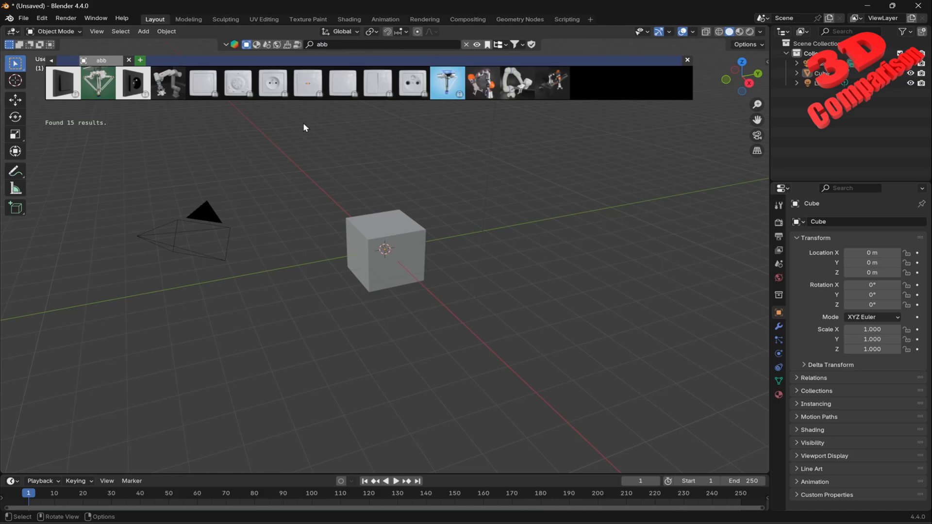
{"action": "left_click", "coordinate": [100, 86]}
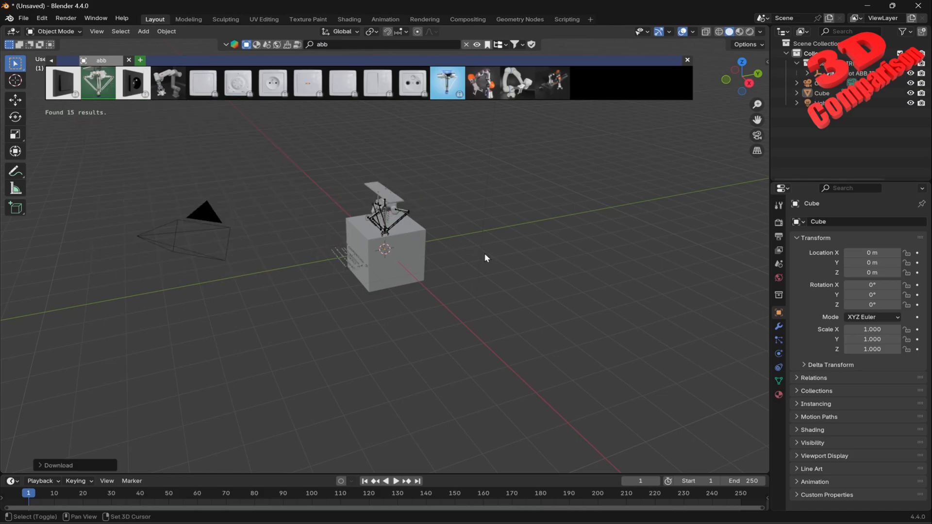
{"action": "scroll", "coordinate": [505, 281], "scroll_direction": "up", "scroll_amount": 4}
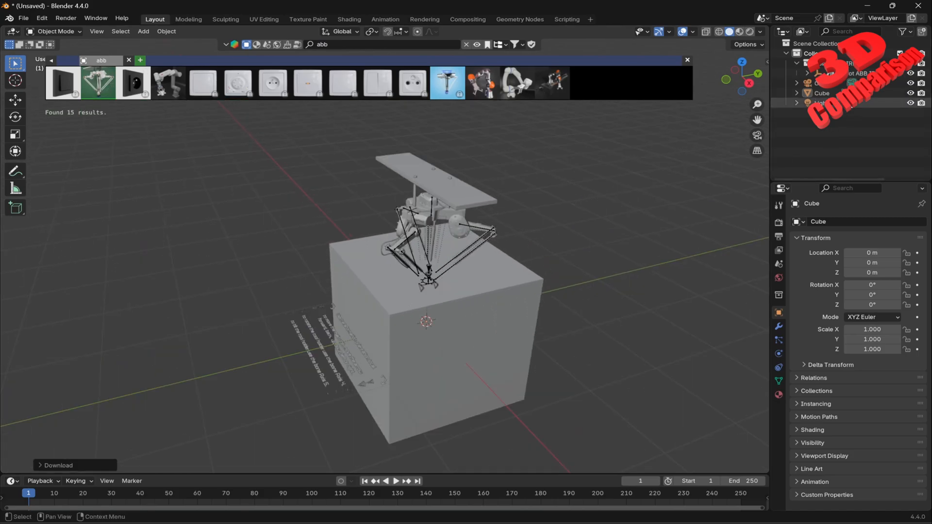
{"action": "left_click", "coordinate": [502, 318]}
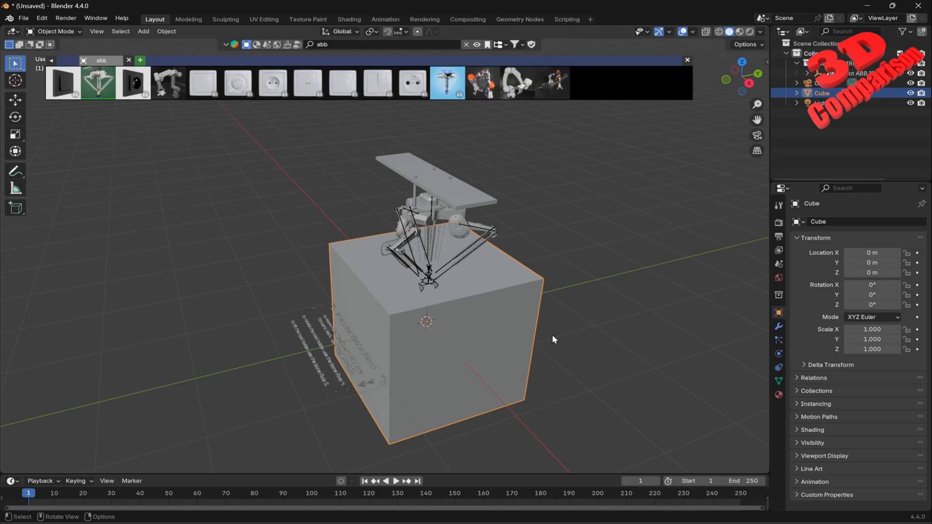
{"action": "left_click", "coordinate": [688, 60]}
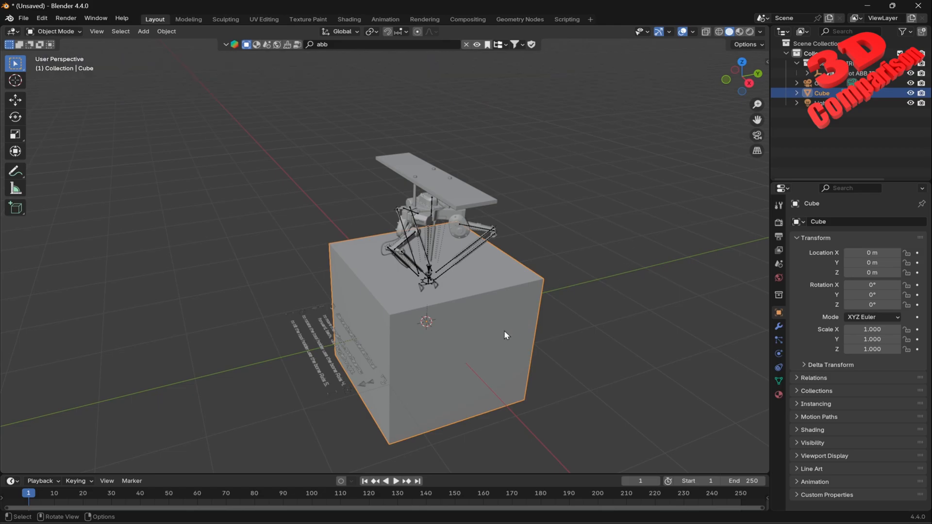
Step: Enable the Screencast Keys display in the viewport
{"action": "key", "text": "n"}
{"action": "left_click", "coordinate": [764, 183]}
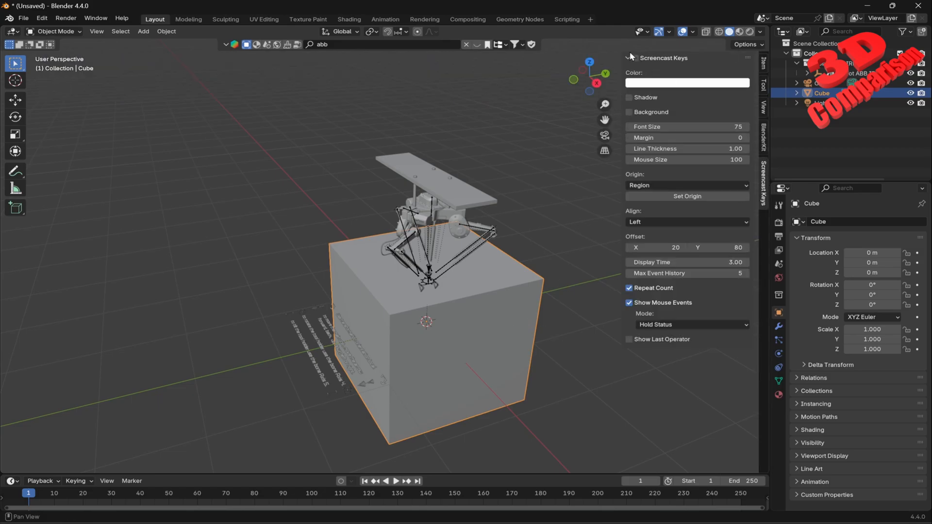
{"action": "key", "text": "n"}
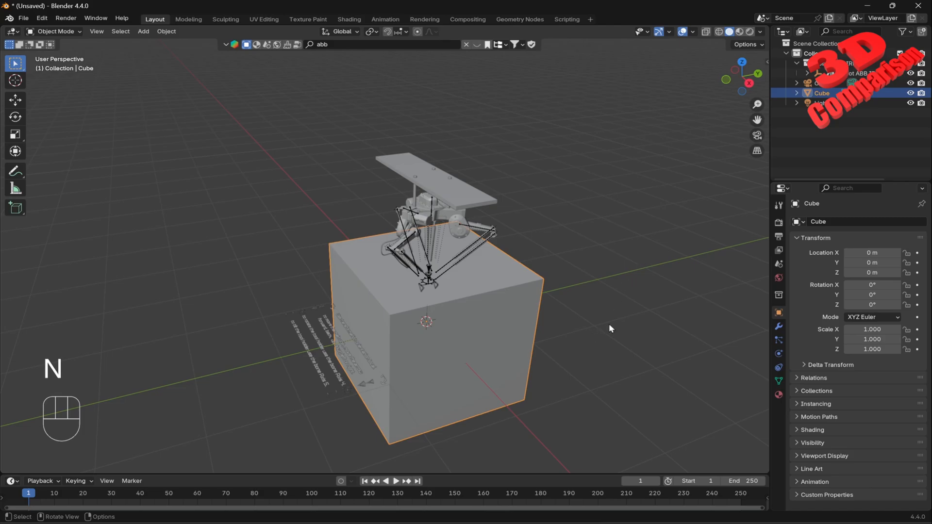
Step: Scale the cube by 0.15 and raise it about 0.157 m along Z so it sits on the ground plane
{"action": "type", "text": "s0.15"}
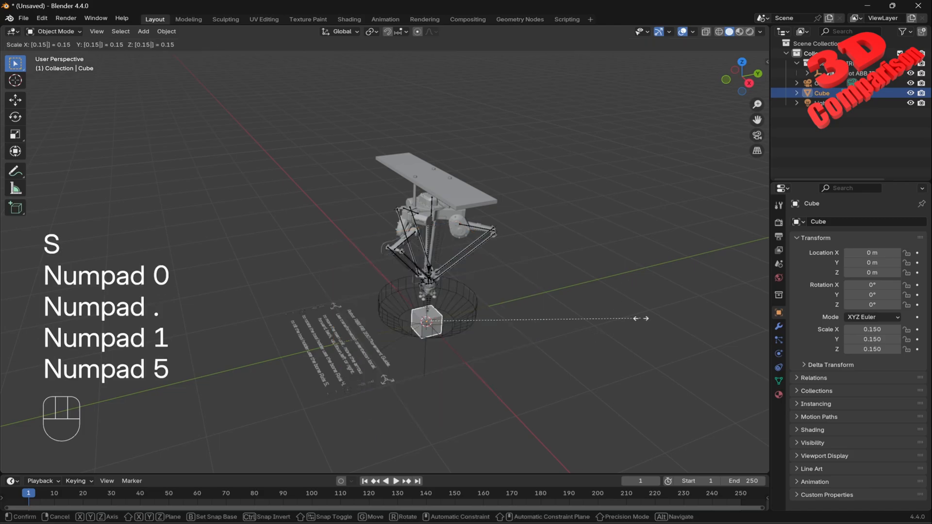
{"action": "key", "text": "KP_Enter"}
{"action": "key", "text": "KP_1"}
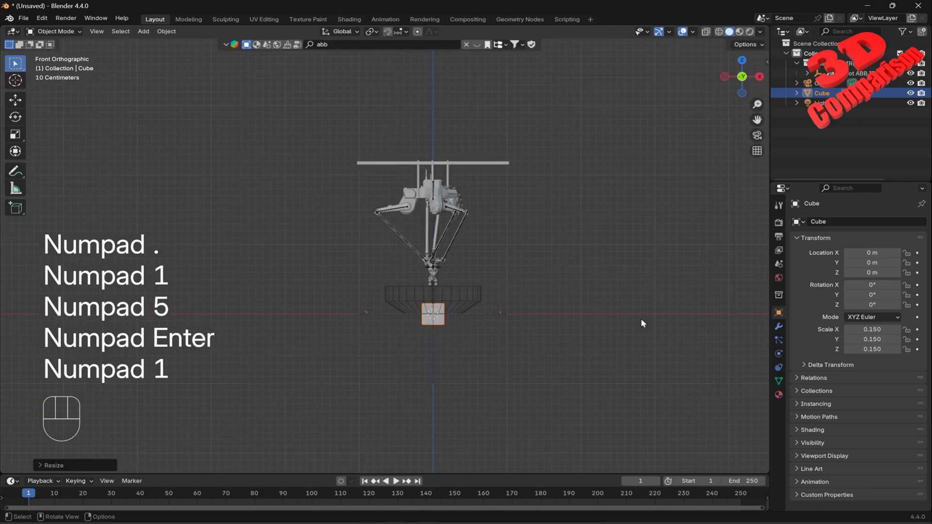
{"action": "scroll", "coordinate": [630, 325], "scroll_direction": "up", "scroll_amount": 5}
{"action": "middle_click_drag", "start_coordinate": [593, 330], "coordinate": [457, 152], "text": "shift"}
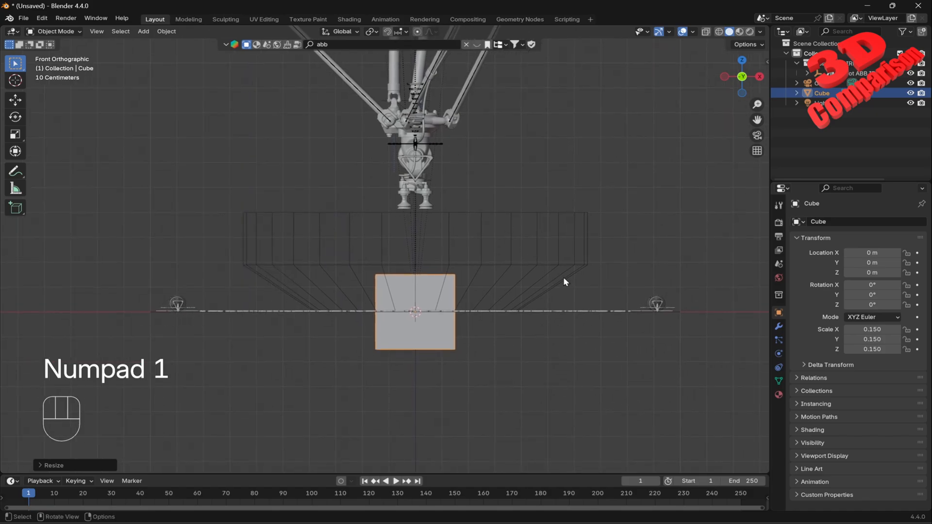
{"action": "key", "text": "g"}
{"action": "key", "text": "z"}
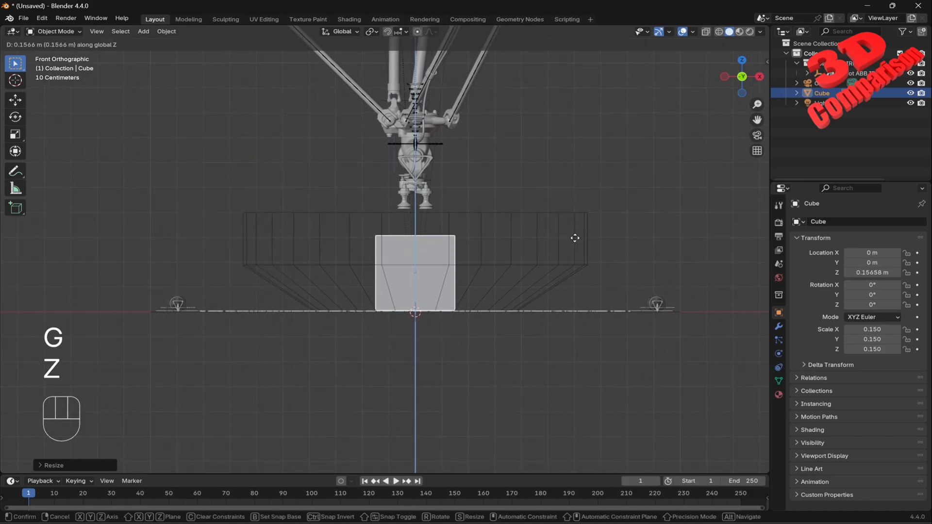
{"action": "left_click", "coordinate": [573, 240]}
{"action": "middle_click_drag", "start_coordinate": [493, 202], "coordinate": [560, 270]}
{"action": "left_click", "coordinate": [560, 271]}
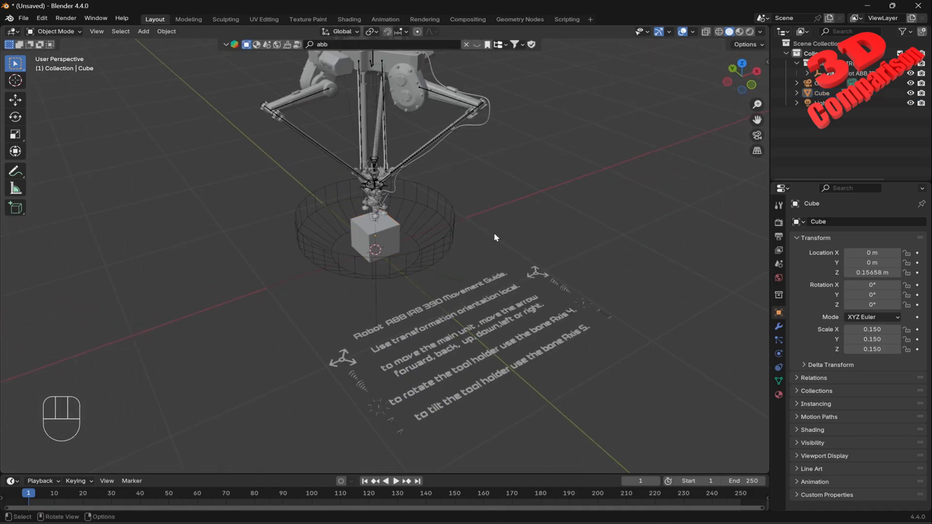
Step: Show the viewport in Material Preview and hide the robot's movement guide text and symbols
{"action": "key", "text": "z"}
{"action": "key", "text": "2"}
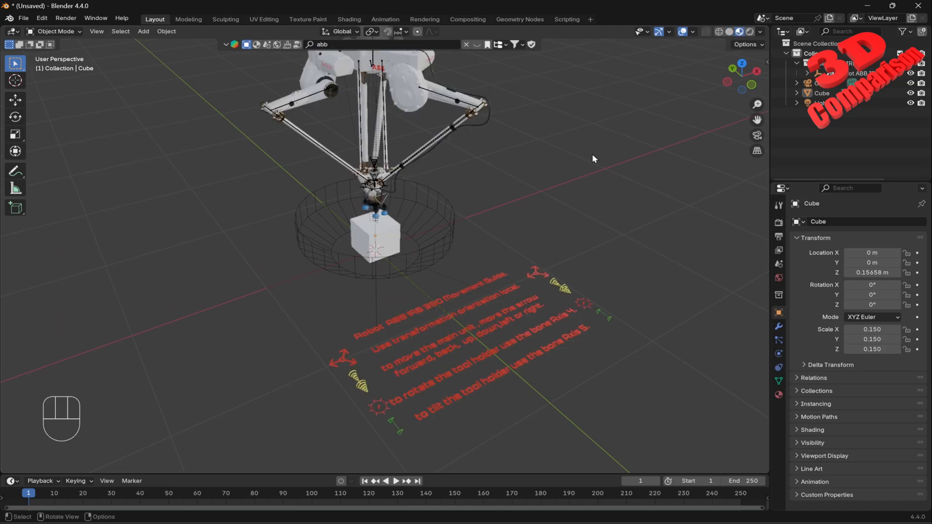
{"action": "left_click", "coordinate": [551, 289]}
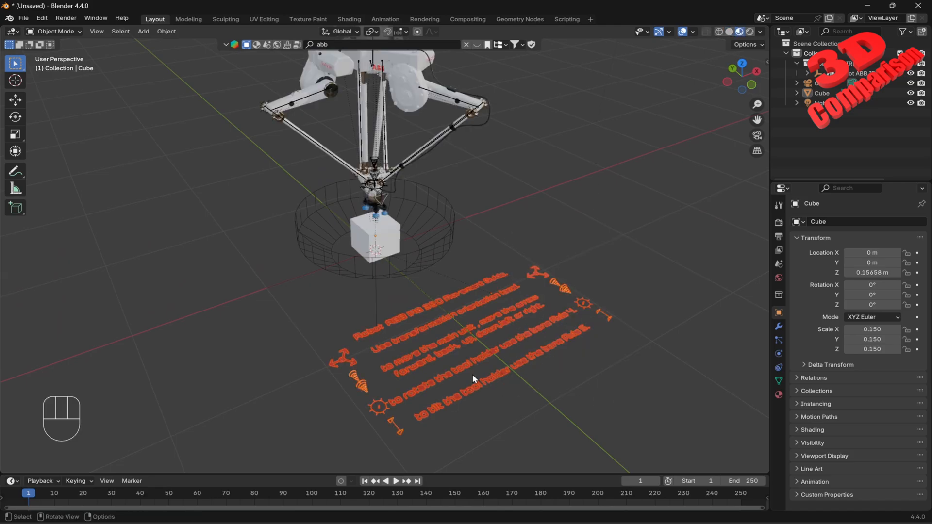
{"action": "key", "text": "h"}
{"action": "scroll", "coordinate": [512, 297], "scroll_direction": "up", "scroll_amount": 5}
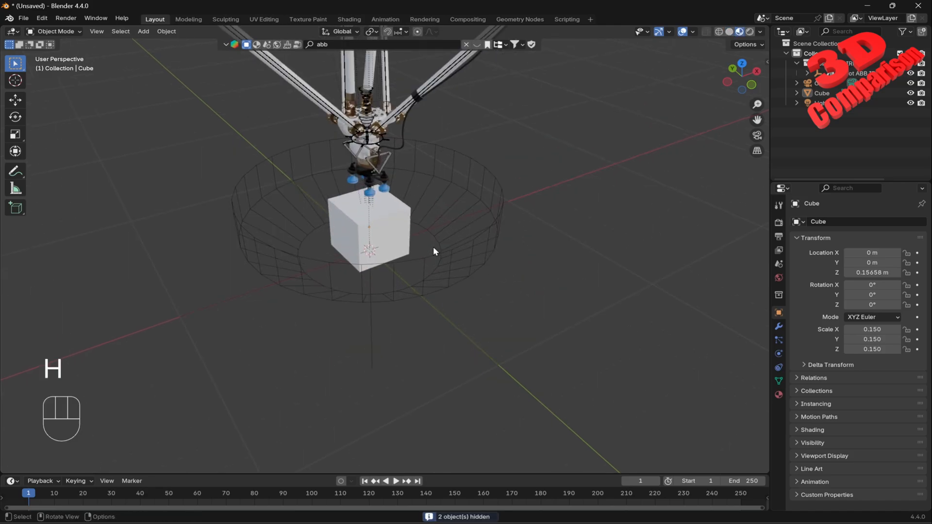
Step: Move the cube about -0.313 m along the X axis, away from beneath the suction cups
{"action": "middle_click_drag", "start_coordinate": [464, 265], "coordinate": [498, 281]}
{"action": "scroll", "coordinate": [497, 278], "scroll_direction": "down", "scroll_amount": 3}
{"action": "left_click", "coordinate": [469, 276]}
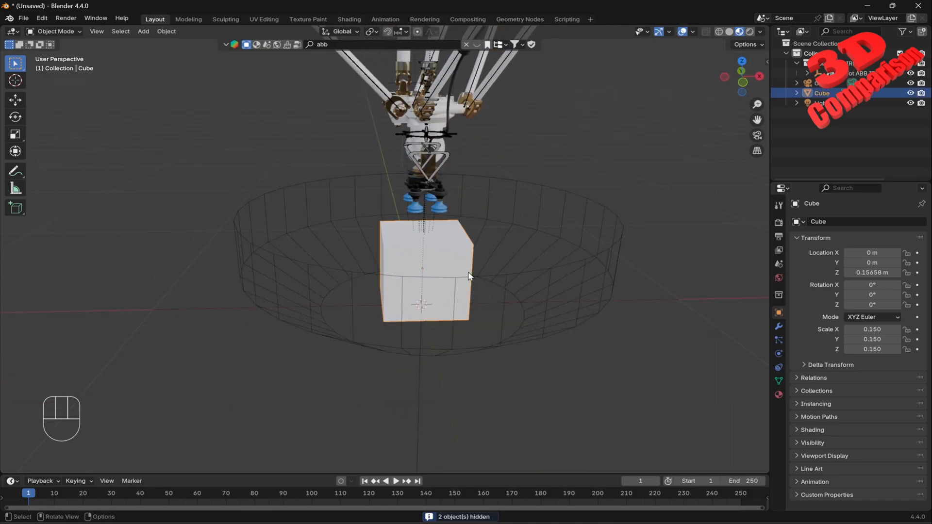
{"action": "key", "text": "g"}
{"action": "key", "text": "x"}
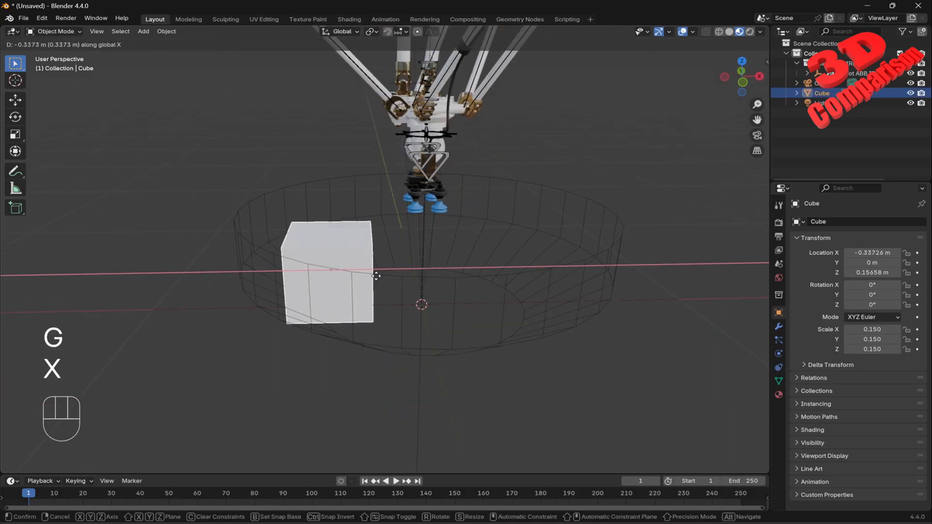
{"action": "left_click", "coordinate": [381, 272]}
Step: Check the robot's Working range wireframe around the cube, and enlarge the timeline area
{"action": "left_click", "coordinate": [254, 244]}
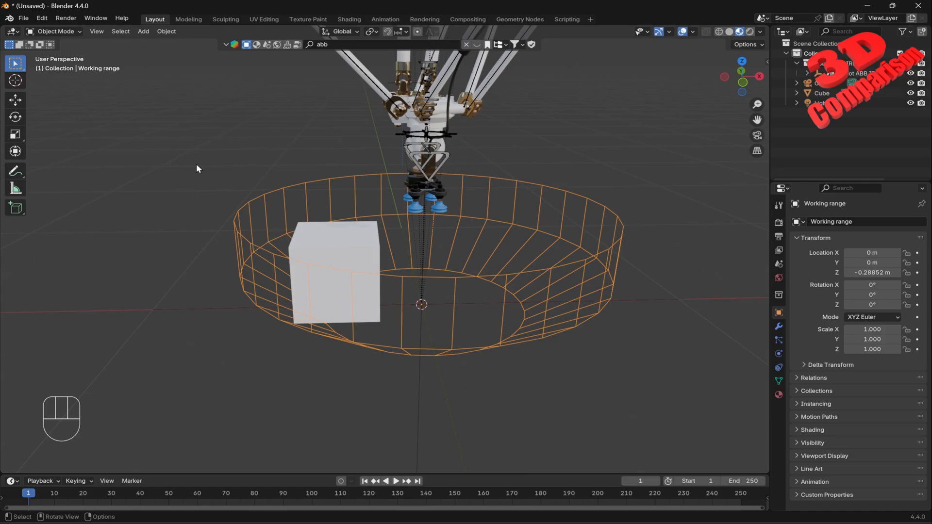
{"action": "middle_click_drag", "start_coordinate": [495, 234], "coordinate": [523, 253]}
{"action": "left_click", "coordinate": [626, 348]}
{"action": "left_click_drag", "start_coordinate": [498, 474], "coordinate": [497, 393]}
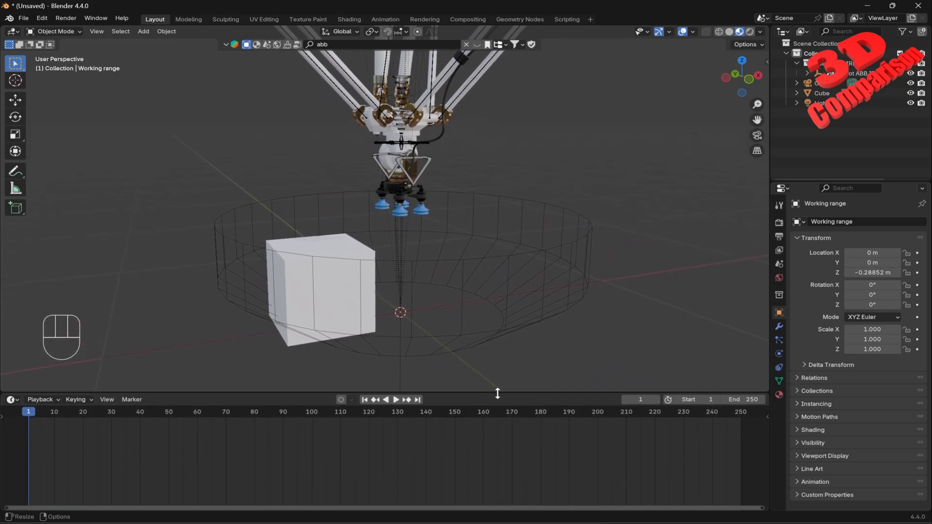
Step: Apply all transforms to the cube, with its location, rotation and scale values shown for checking
{"action": "left_click", "coordinate": [355, 244]}
{"action": "key", "text": "n"}
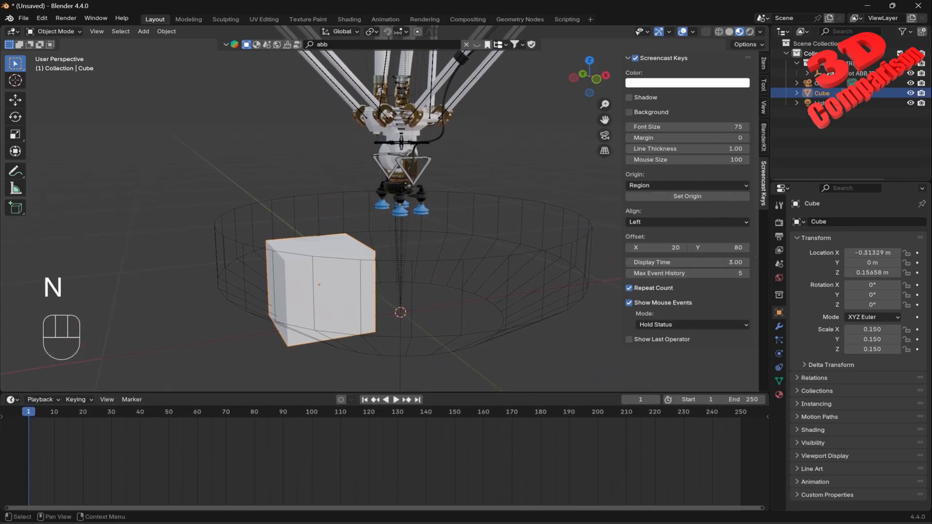
{"action": "left_click", "coordinate": [762, 64]}
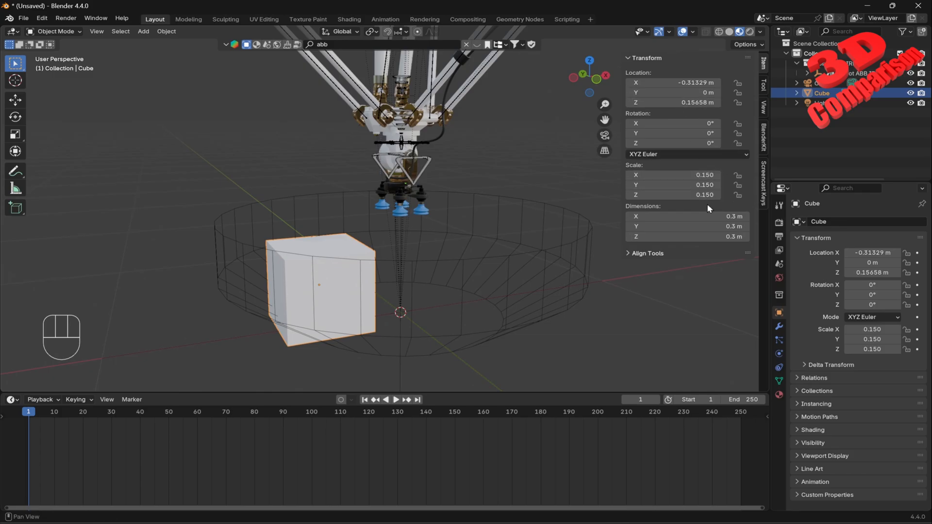
{"action": "left_click", "coordinate": [167, 32]}
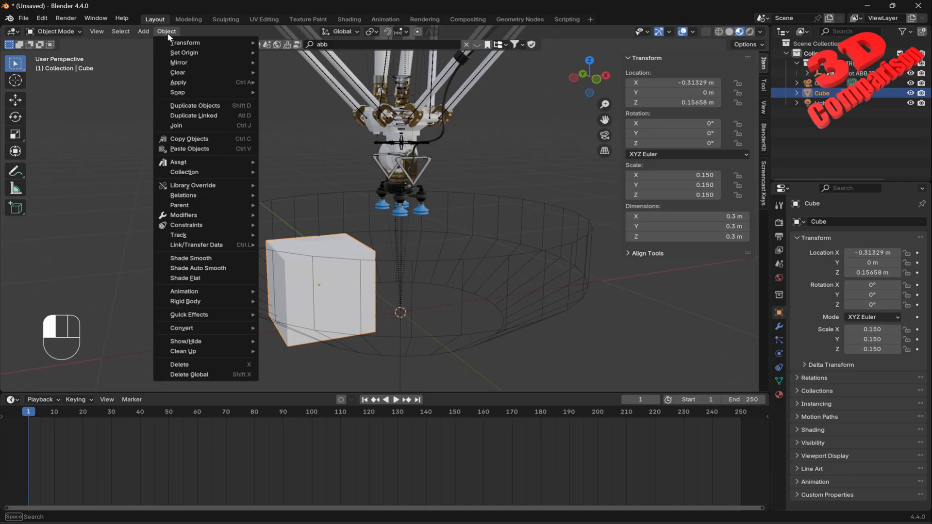
{"action": "mouse_move", "coordinate": [207, 81]}
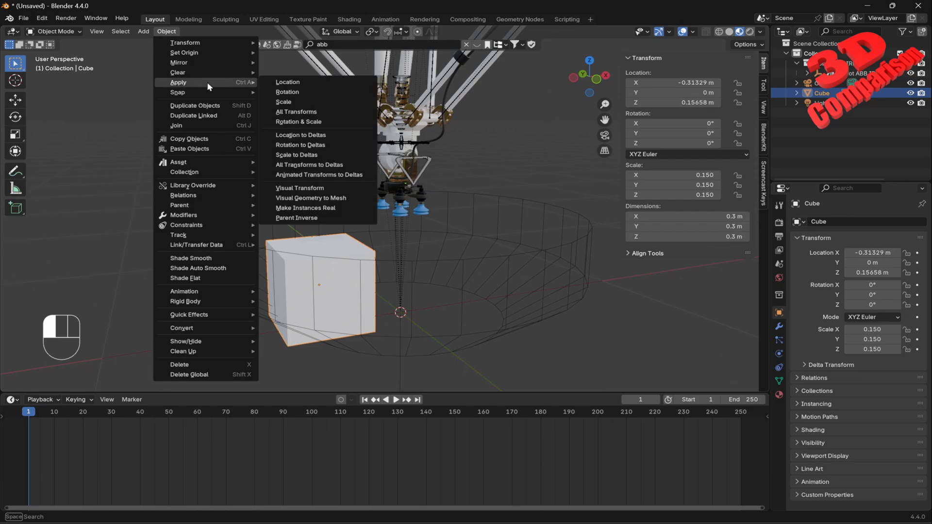
{"action": "left_click", "coordinate": [312, 112]}
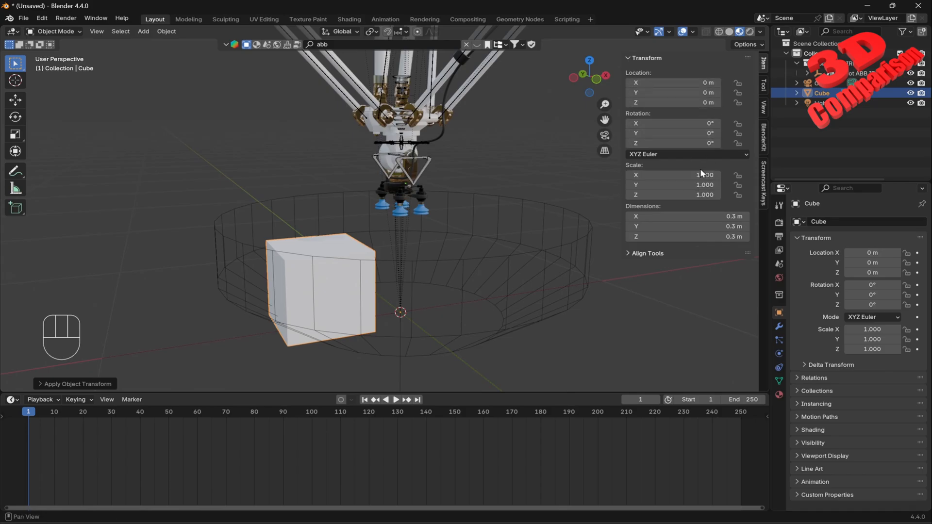
{"action": "key", "text": "n"}
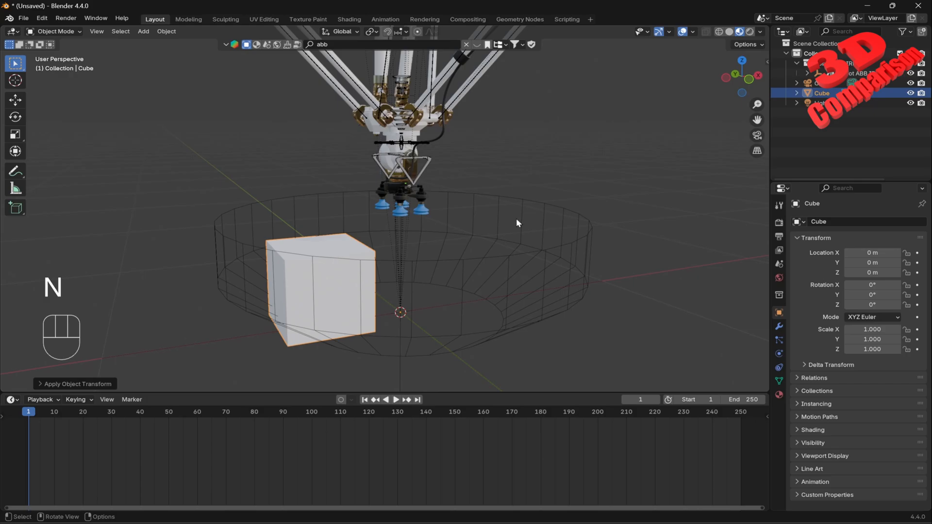
Step: Select the robot's armature and switch it to Pose Mode, with the cube and suction cups in view
{"action": "left_click", "coordinate": [401, 122]}
{"action": "middle_click_drag", "start_coordinate": [546, 149], "coordinate": [562, 183], "text": "shift"}
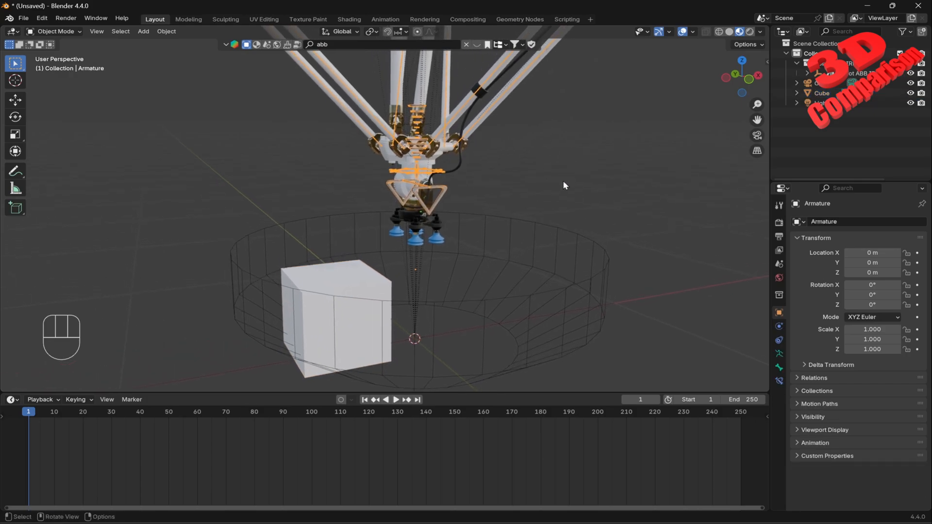
{"action": "left_click", "coordinate": [56, 31]}
{"action": "left_click", "coordinate": [56, 31]}
{"action": "left_click", "coordinate": [54, 66]}
{"action": "scroll", "coordinate": [542, 220], "scroll_direction": "down", "scroll_amount": 2}
{"action": "mouse_move", "coordinate": [542, 216]}
{"action": "middle_mouse_down", "text": "shift"}
{"action": "mouse_move", "coordinate": [544, 231]}
{"action": "mouse_move", "coordinate": [536, 228]}
{"action": "middle_mouse_up", "text": "shift"}
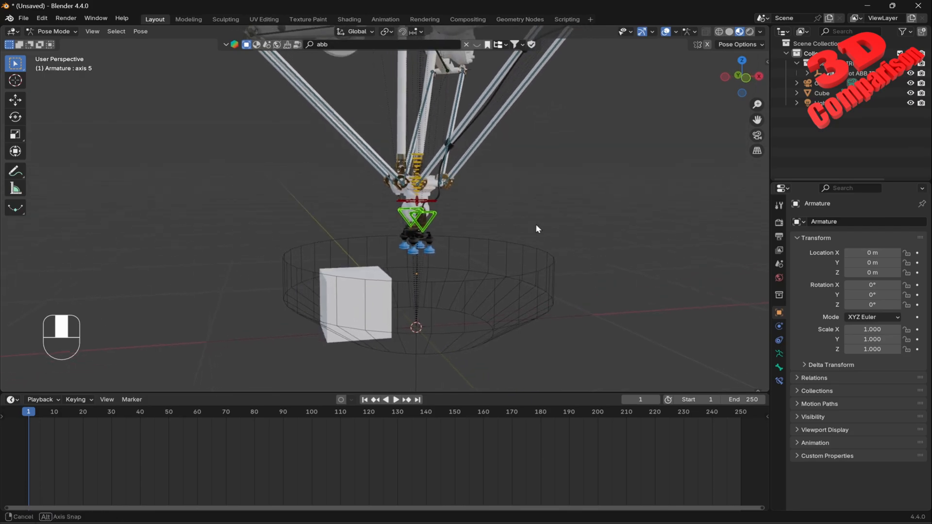
Step: Select the armature's yellow head bone above the suction cups and try a Move on it
{"action": "left_click", "coordinate": [416, 171]}
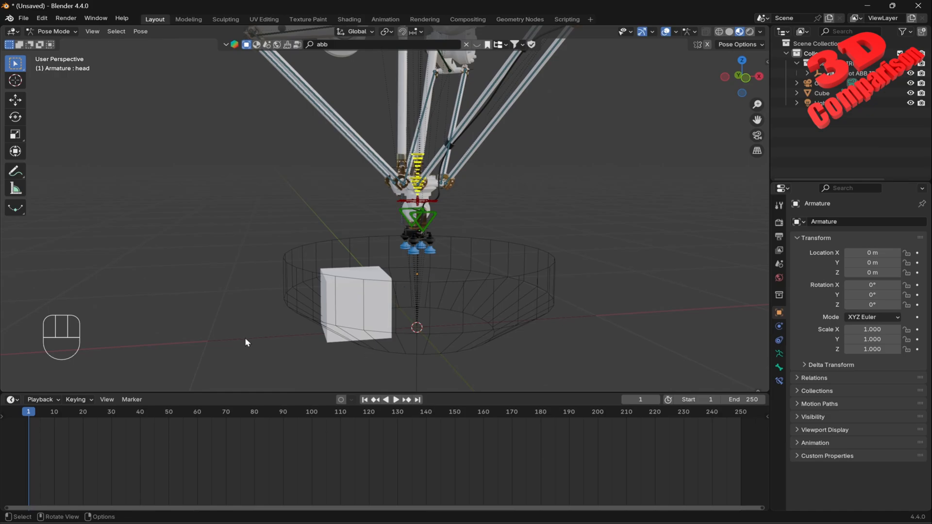
{"action": "key", "text": "g"}
{"action": "key", "text": "KP_Enter"}
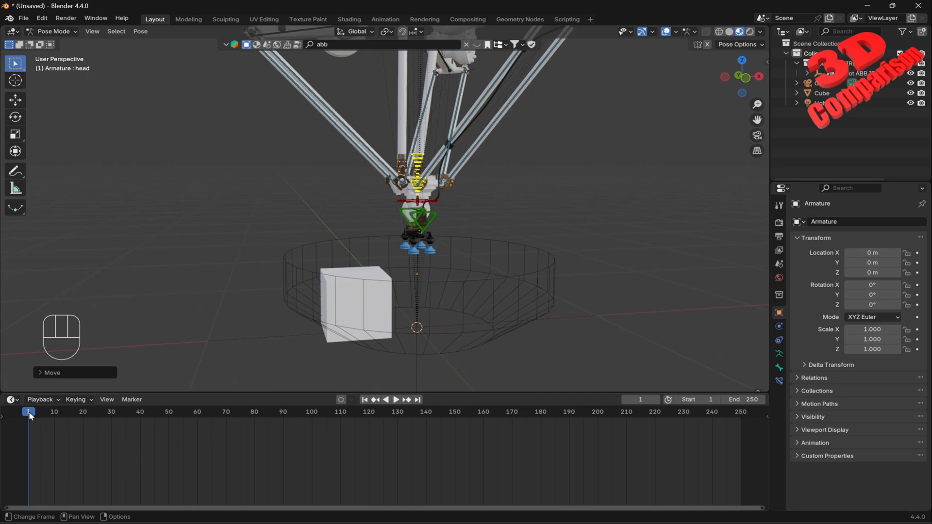
Step: Keyframe the head bone at frame 1, and again at frame 30 moved about -0.31 m along X to sit above the cube
{"action": "key", "text": "i"}
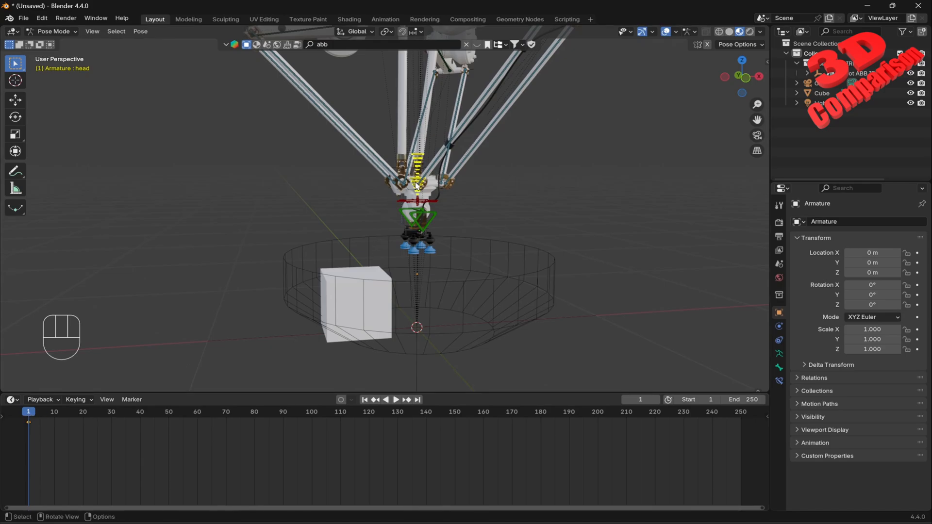
{"action": "left_click_drag", "start_coordinate": [27, 417], "coordinate": [113, 417]}
{"action": "middle_click_drag", "start_coordinate": [464, 226], "coordinate": [446, 193]}
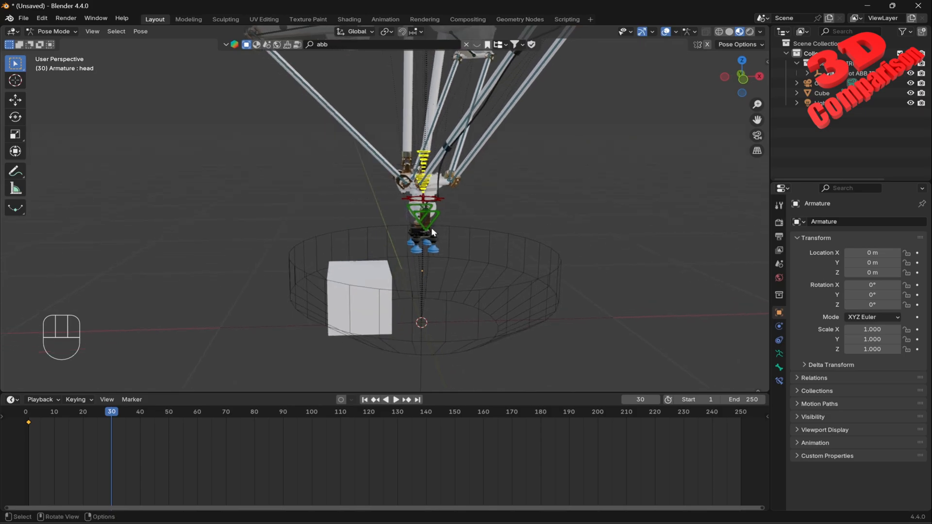
{"action": "key", "text": "g"}
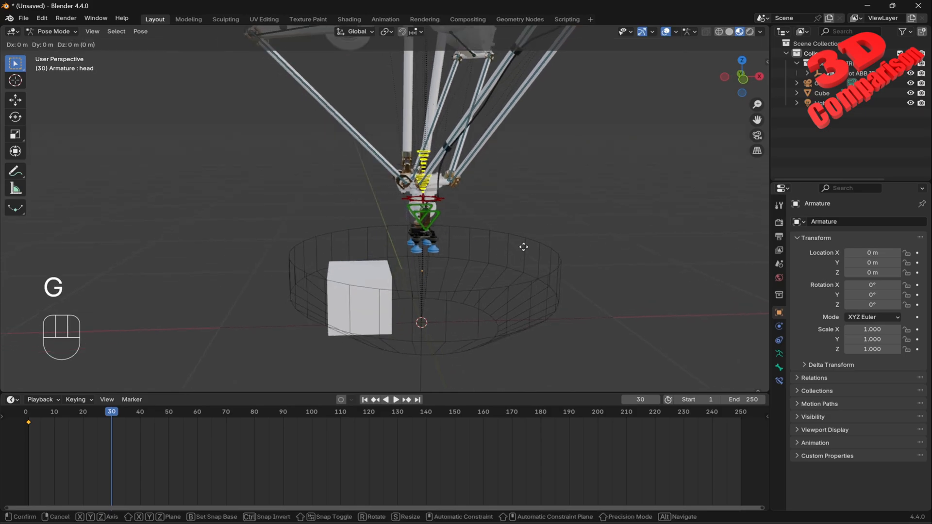
{"action": "key", "text": "x"}
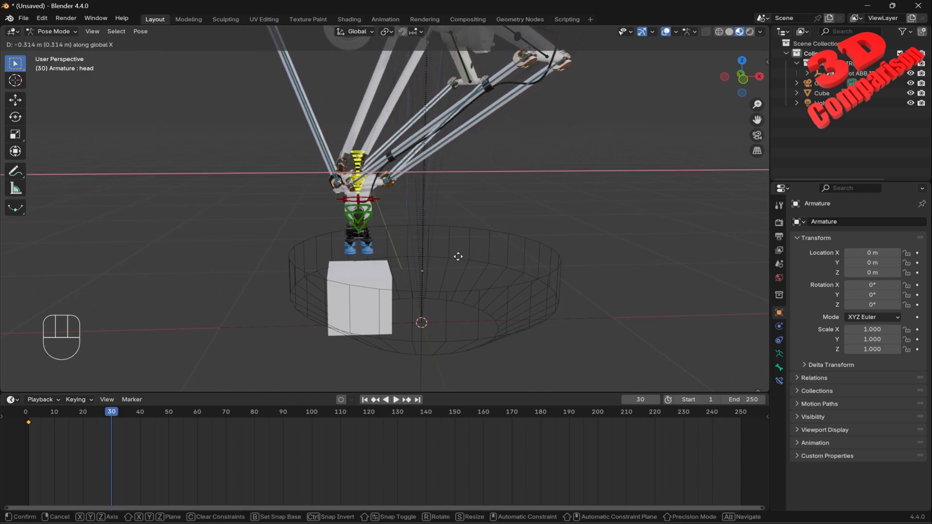
{"action": "left_click", "coordinate": [459, 256]}
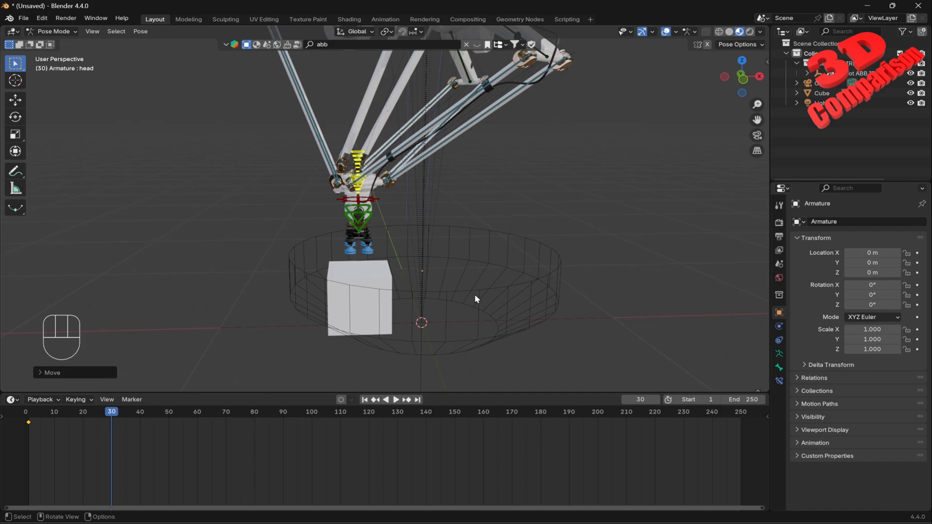
{"action": "key", "text": "i"}
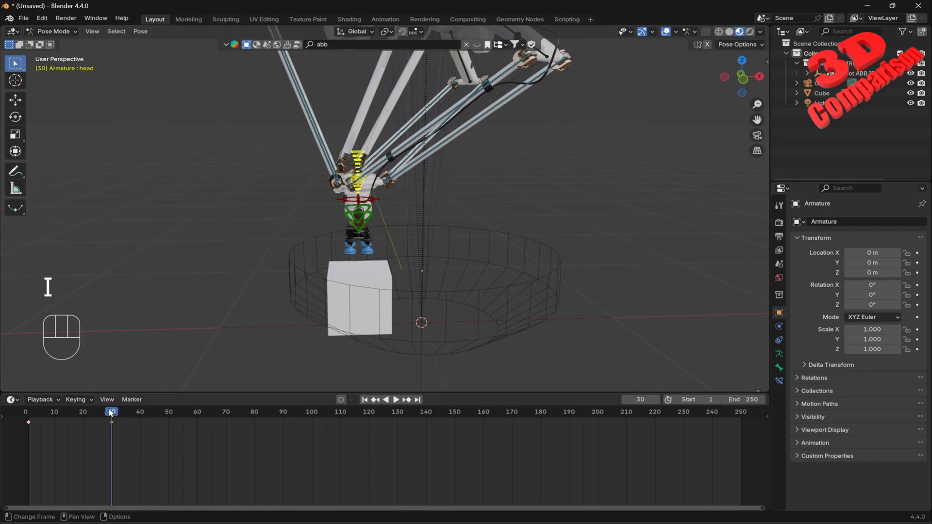
Step: Insert a hold keyframe for the head bone at frame 31, keeping its pose above the cube
{"action": "mouse_move", "coordinate": [112, 413]}
{"action": "left_mouse_down"}
{"action": "mouse_move", "coordinate": [37, 420]}
{"action": "mouse_move", "coordinate": [112, 417]}
{"action": "left_mouse_up"}
{"action": "key", "text": "Right"}
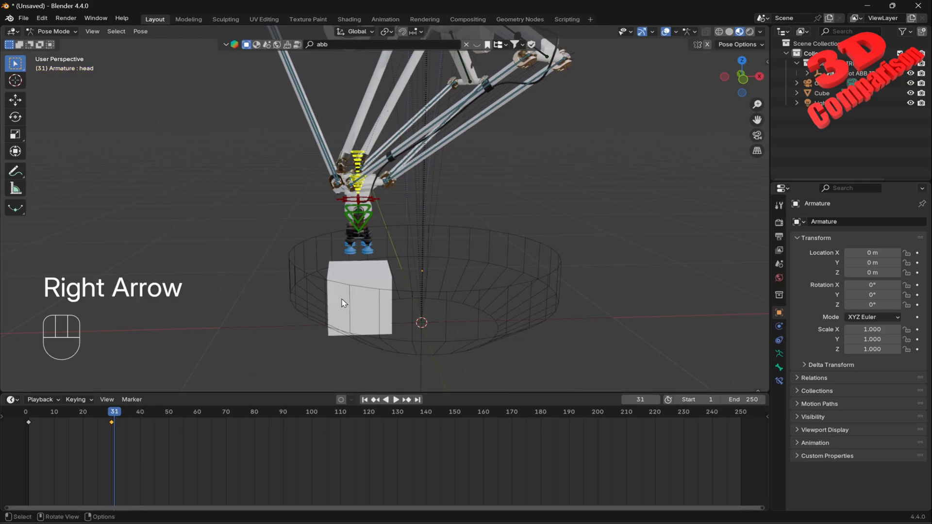
{"action": "key", "text": "i"}
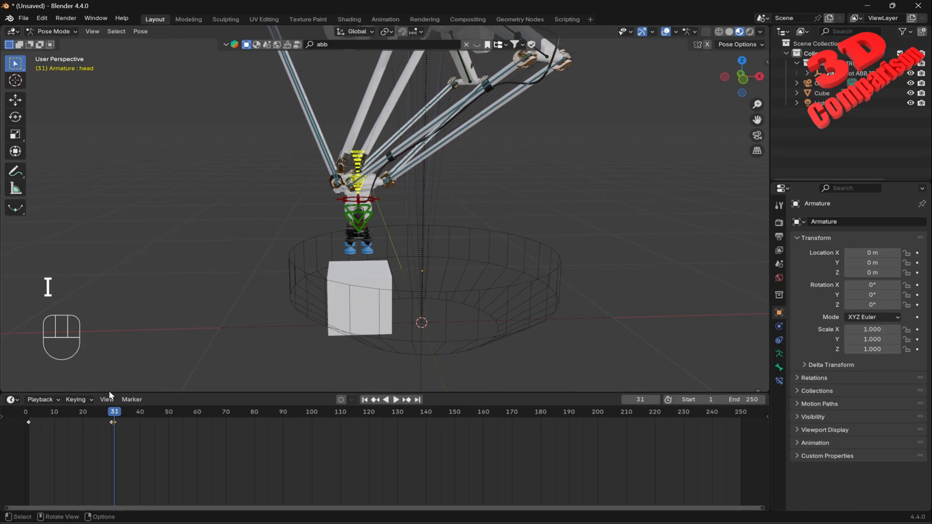
Step: At frame 60, lower the head bone about 0.11 m along Z until the suction cups touch the cube's top, and keyframe it
{"action": "left_click_drag", "start_coordinate": [155, 418], "coordinate": [196, 435]}
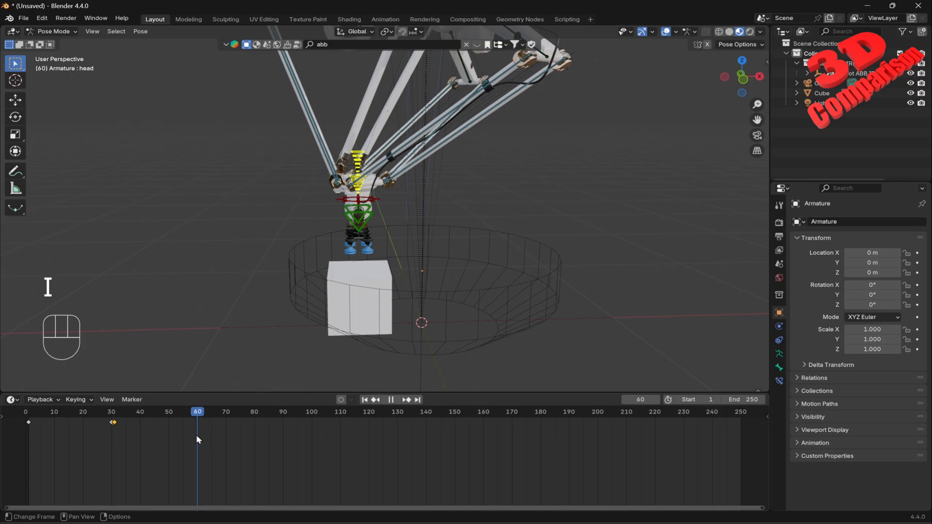
{"action": "scroll", "coordinate": [412, 267], "scroll_direction": "up", "scroll_amount": 2}
{"action": "middle_click_drag", "start_coordinate": [412, 267], "coordinate": [456, 199], "text": "shift"}
{"action": "key", "text": "g"}
{"action": "key", "text": "z"}
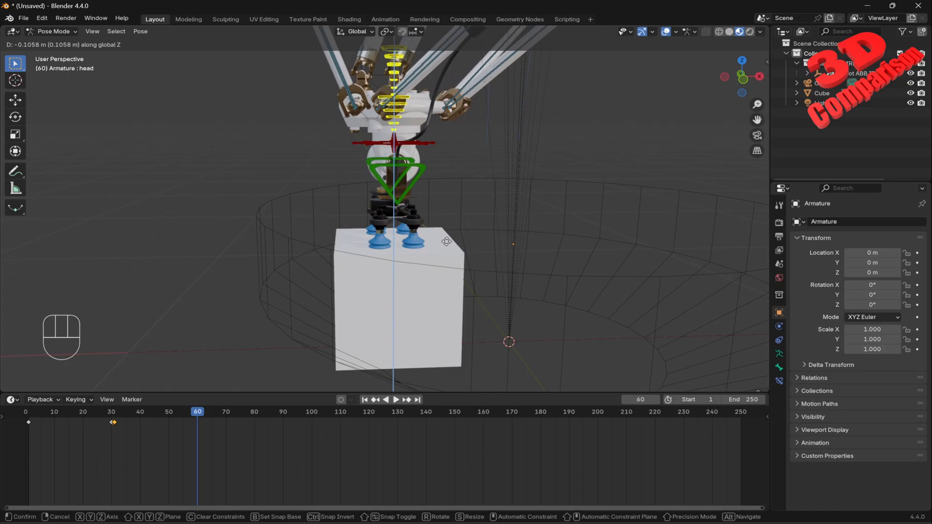
{"action": "left_click", "coordinate": [446, 242]}
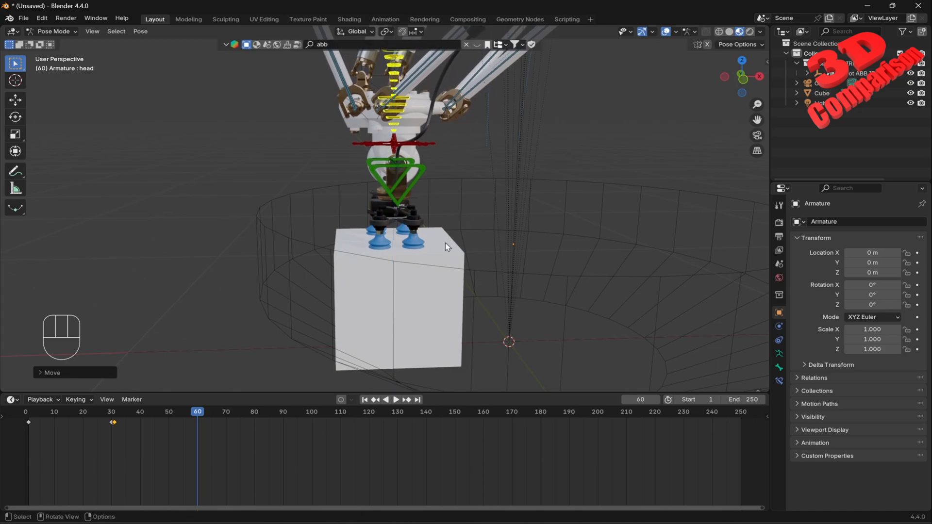
{"action": "key", "text": "i"}
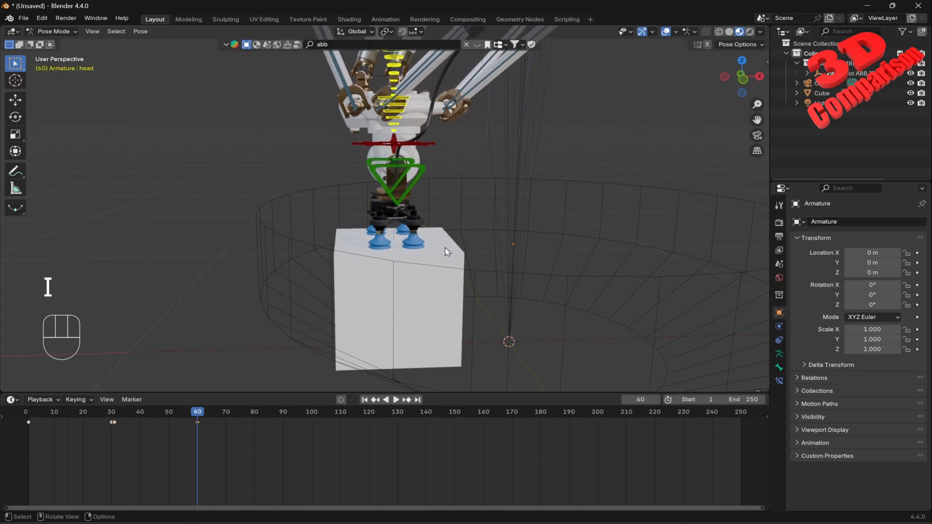
Step: Insert a hold keyframe for the head bone at frame 61 with the suction cups resting on the cube
{"action": "mouse_move", "coordinate": [198, 414]}
{"action": "left_mouse_down"}
{"action": "mouse_move", "coordinate": [36, 416]}
{"action": "mouse_move", "coordinate": [198, 424]}
{"action": "left_mouse_up"}
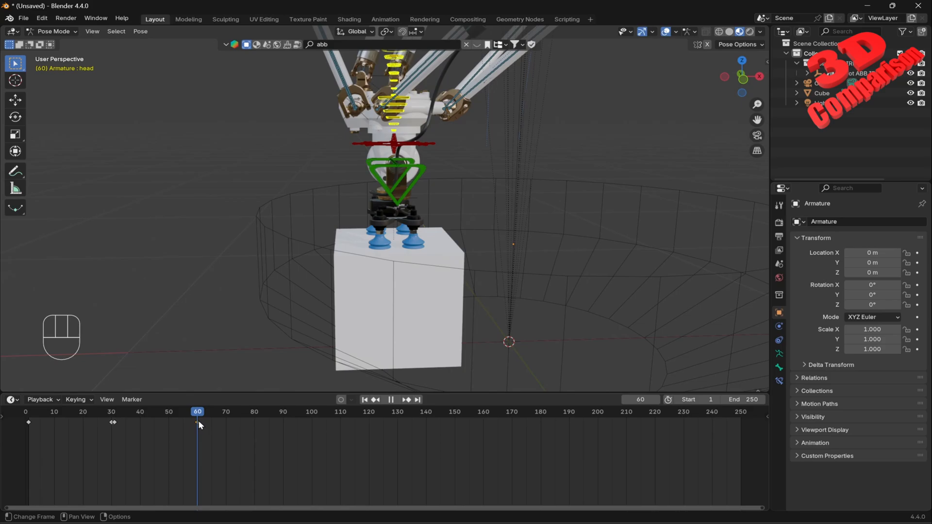
{"action": "left_click", "coordinate": [199, 421]}
{"action": "middle_click_drag", "start_coordinate": [452, 282], "coordinate": [477, 270]}
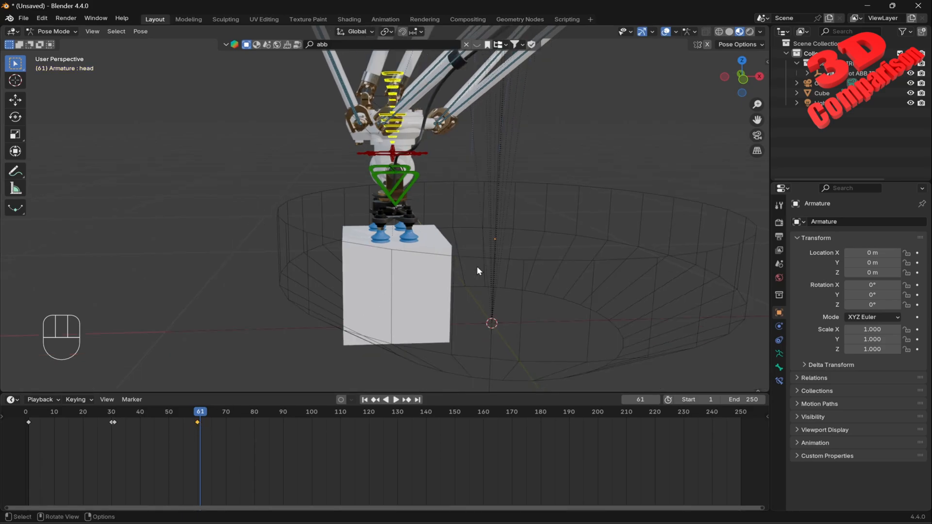
{"action": "key", "text": "i"}
Step: Set the current frame to 90 for the robot's lifting pose
{"action": "scroll", "coordinate": [478, 265], "scroll_direction": "down", "scroll_amount": 3}
{"action": "scroll", "coordinate": [465, 266], "scroll_direction": "down", "scroll_amount": 1}
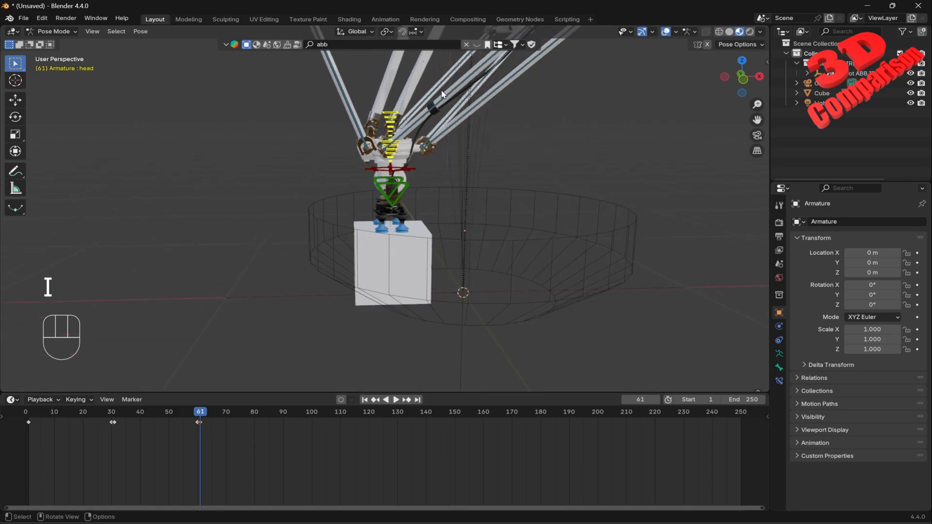
{"action": "middle_click_drag", "start_coordinate": [531, 182], "coordinate": [470, 245], "text": "shift"}
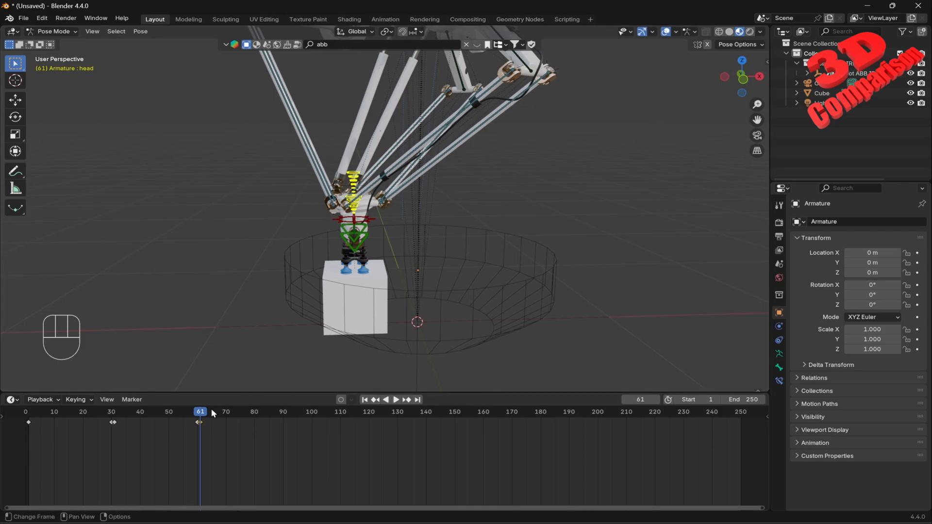
{"action": "left_click_drag", "start_coordinate": [212, 413], "coordinate": [284, 424]}
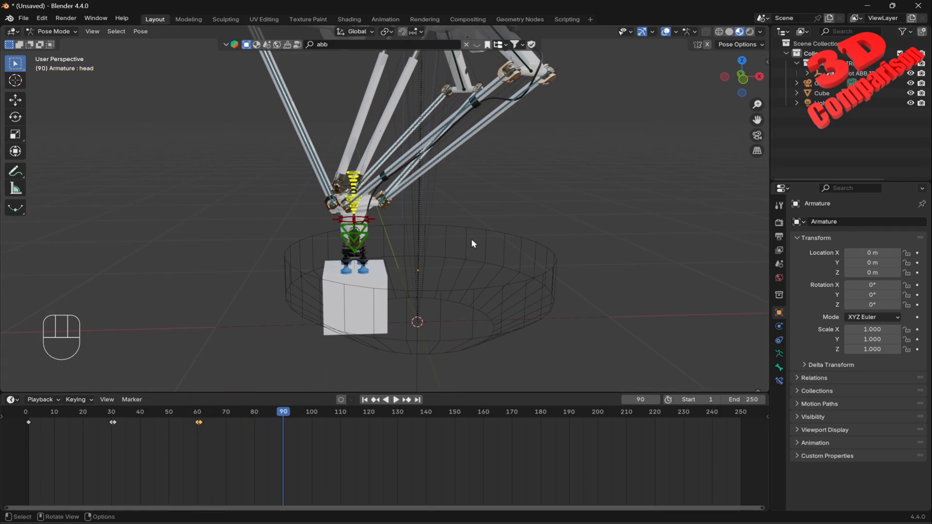
{"action": "key", "text": "g"}
{"action": "key", "text": "z"}
{"action": "left_click", "coordinate": [522, 193]}
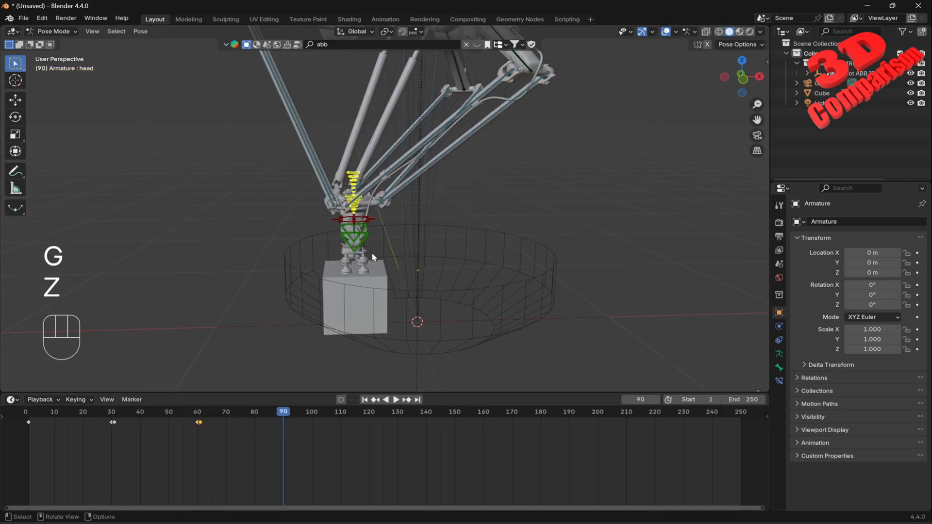
{"action": "key", "text": "z"}
{"action": "left_click", "coordinate": [552, 258]}
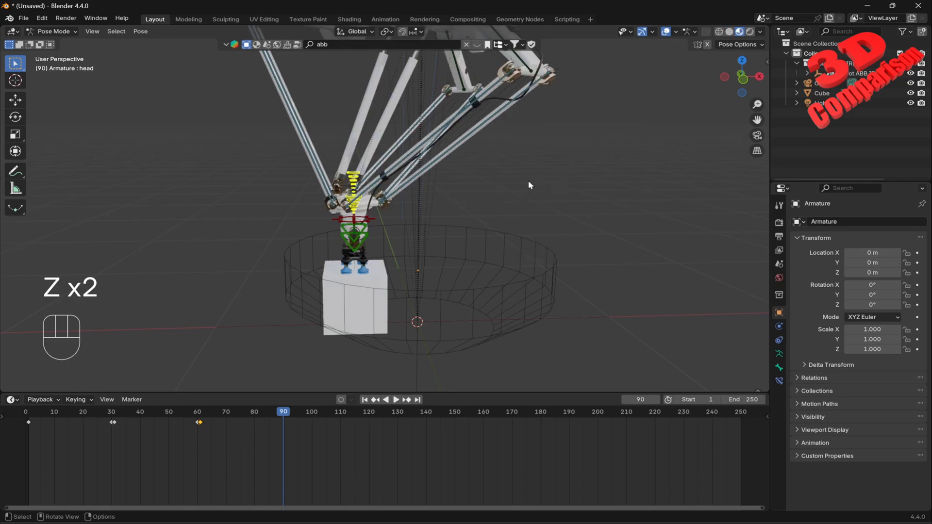
{"action": "left_click", "coordinate": [528, 181]}
Step: Raise the head bone about 0.22 m along Z from the cube's top
{"action": "left_click", "coordinate": [353, 183]}
{"action": "key", "text": "g"}
{"action": "key", "text": "z"}
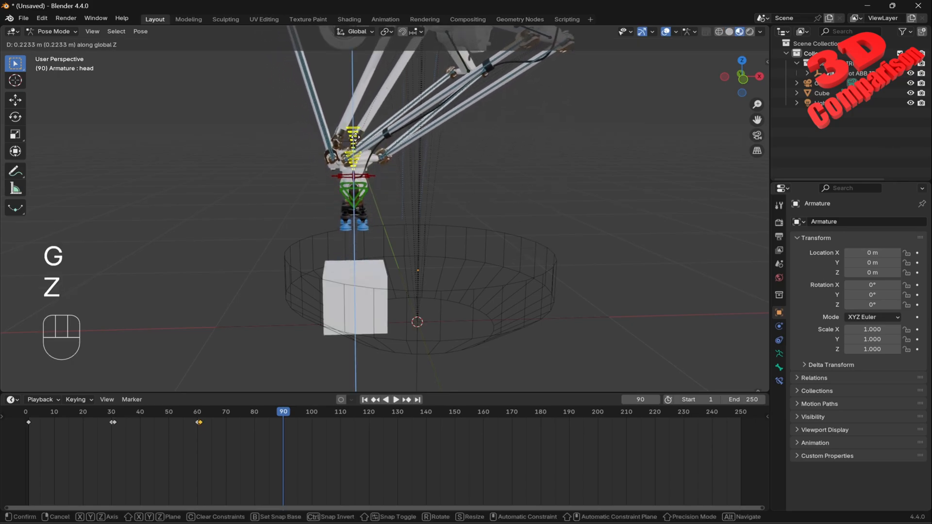
{"action": "left_click", "coordinate": [355, 138]}
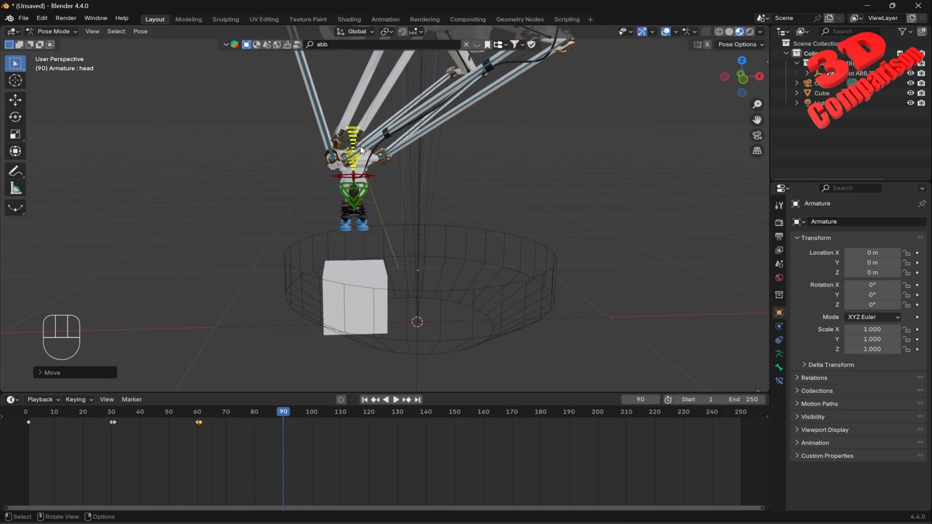
Step: Move the head bone along X back to the middle of the working range and keyframe it at frame 90
{"action": "key", "text": "g"}
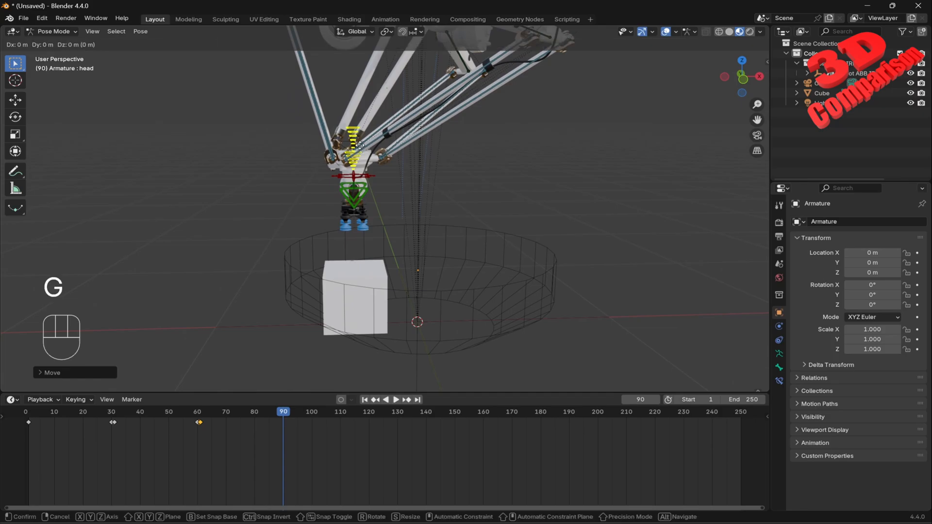
{"action": "key", "text": "x"}
{"action": "left_click", "coordinate": [423, 153]}
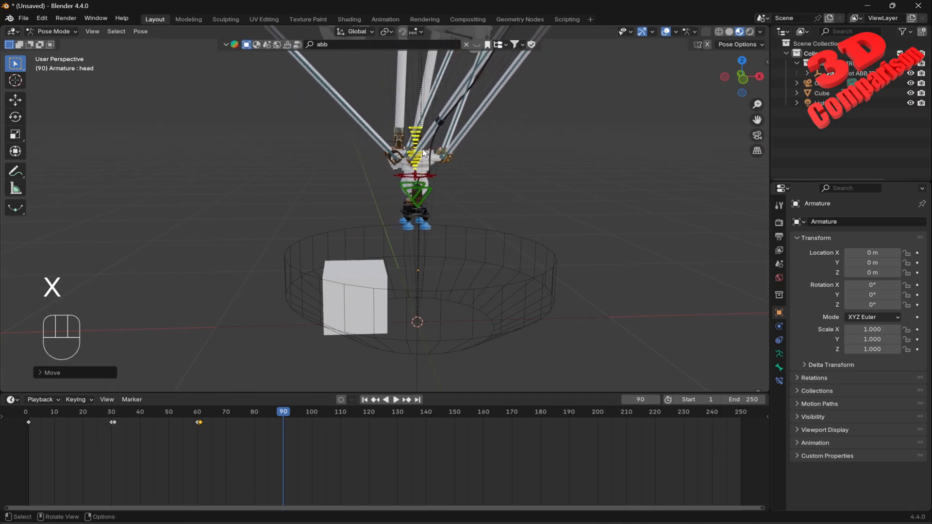
{"action": "key", "text": "i"}
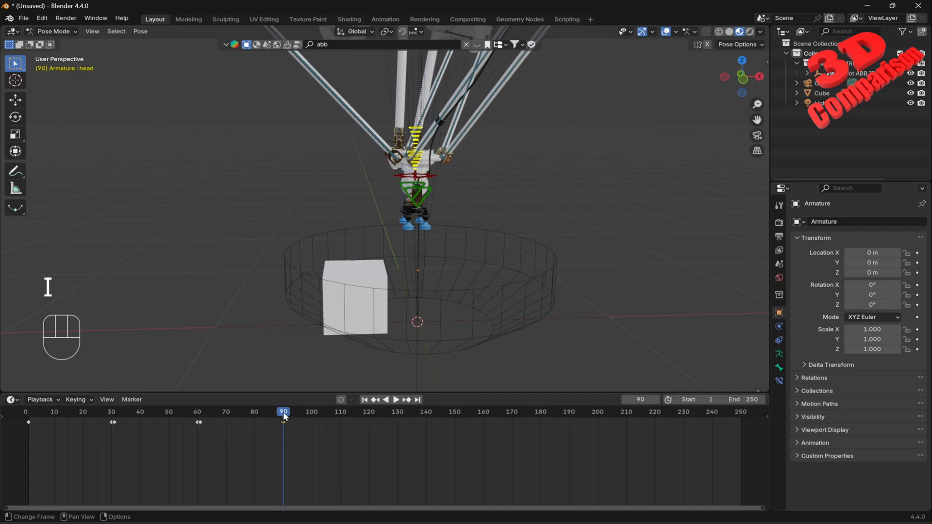
Step: Insert a hold keyframe for the raised, centred head bone at frame 91
{"action": "left_click_drag", "start_coordinate": [284, 416], "coordinate": [285, 447]}
{"action": "key", "text": "space"}
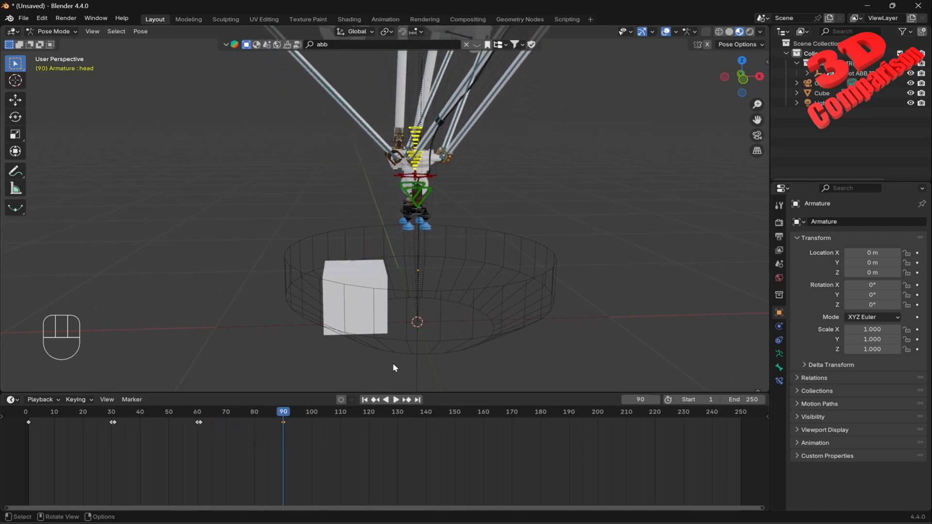
{"action": "key", "text": "Right"}
{"action": "key", "text": "i"}
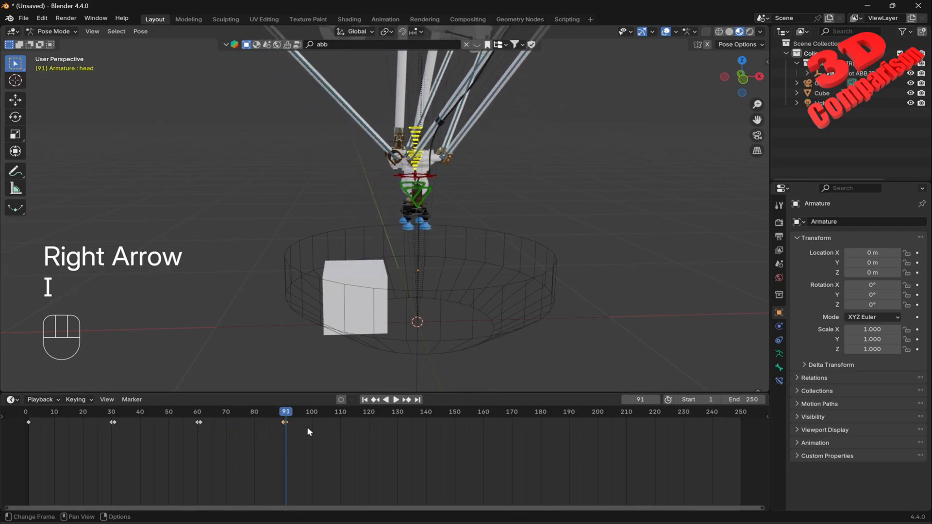
Step: At frame 120, move the head bone about 0.27 m along X away from the cube, and keyframe that pose at frames 120 and 121
{"action": "left_click_drag", "start_coordinate": [287, 421], "coordinate": [369, 422]}
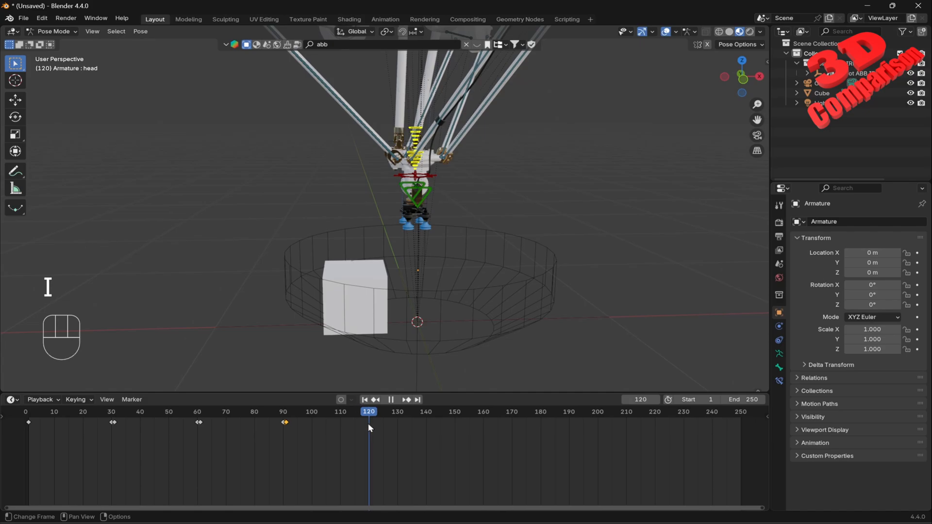
{"action": "key", "text": "g"}
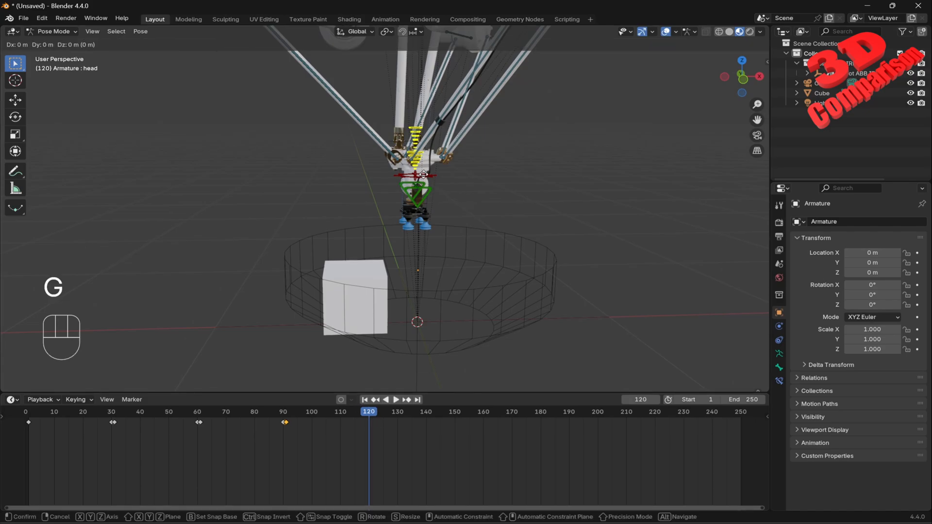
{"action": "key", "text": "x"}
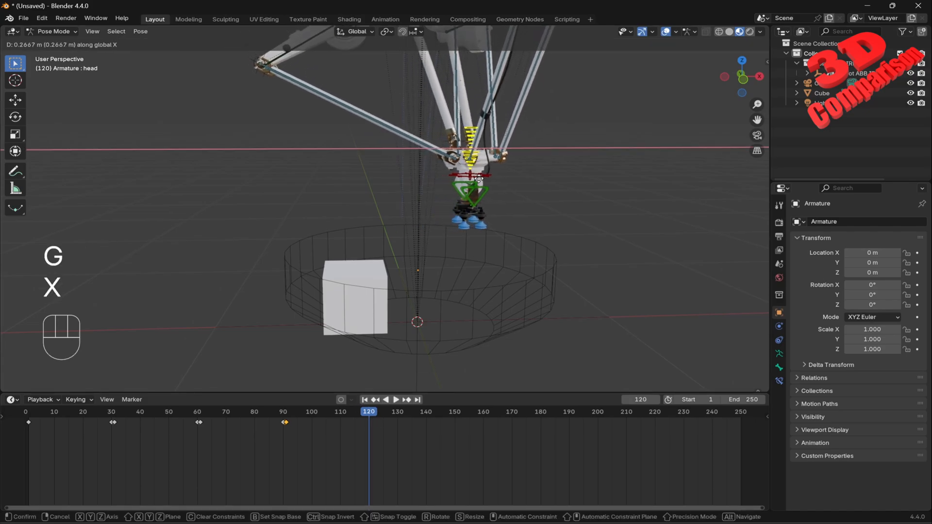
{"action": "left_click", "coordinate": [480, 215]}
{"action": "key", "text": "i"}
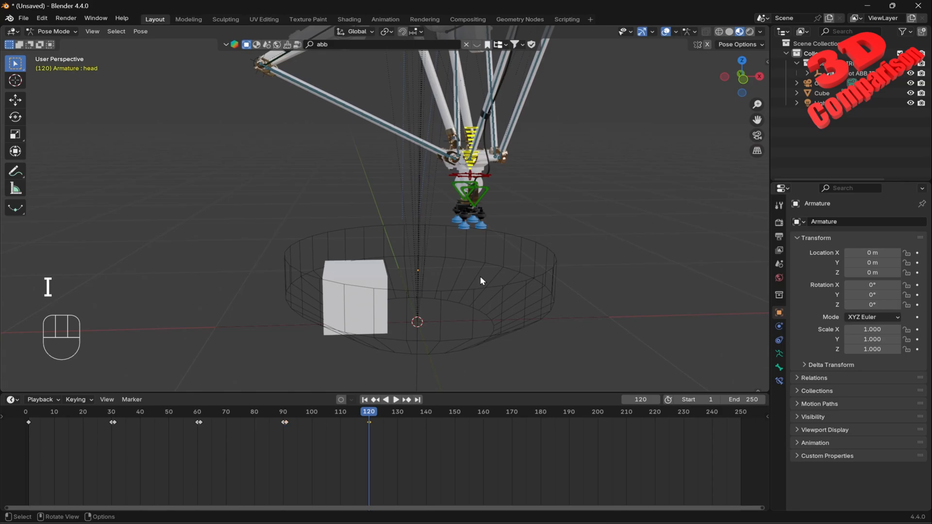
{"action": "key", "text": "Right"}
{"action": "key", "text": "i"}
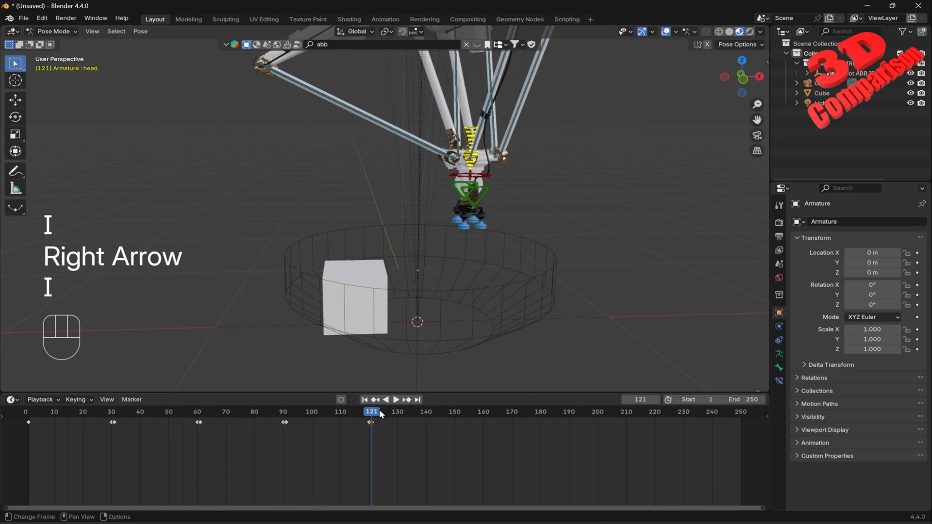
Step: At frame 150, lower the head bone along Z until the suction cups are level with the cube's top, and keyframe that pose
{"action": "left_click", "coordinate": [395, 400]}
{"action": "left_click_drag", "start_coordinate": [459, 416], "coordinate": [456, 418]}
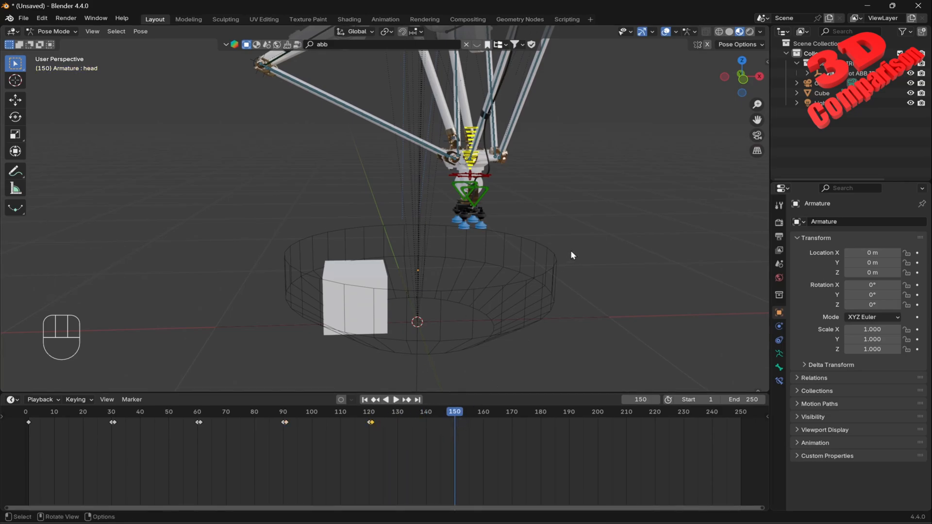
{"action": "key", "text": "KP_3"}
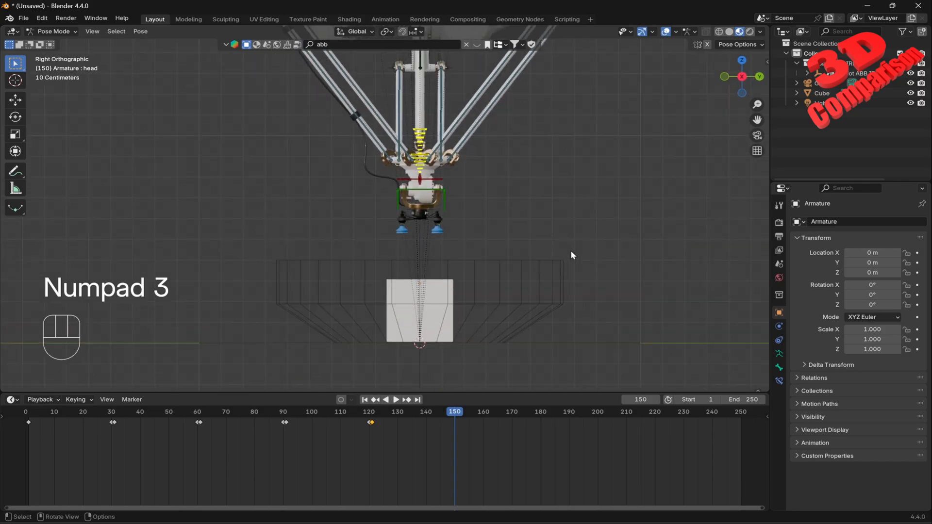
{"action": "key", "text": "KP_1"}
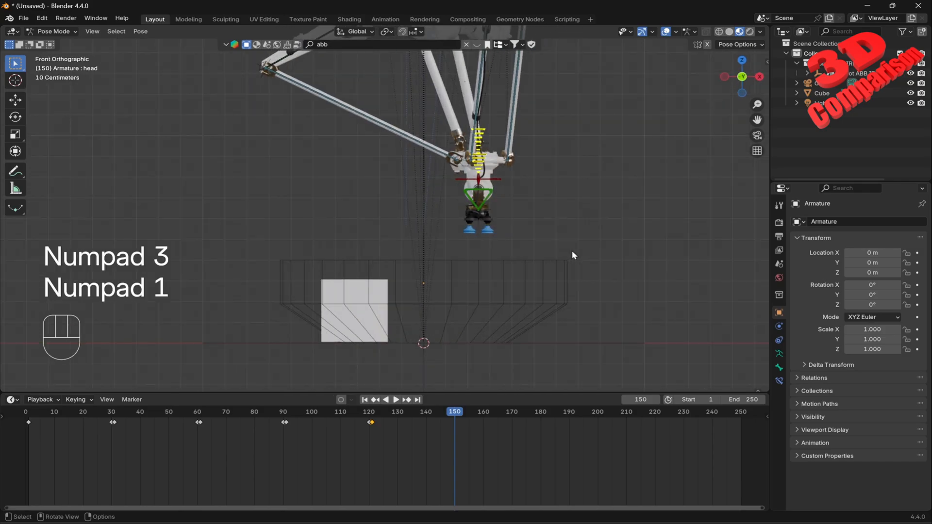
{"action": "key", "text": "g"}
{"action": "key", "text": "z"}
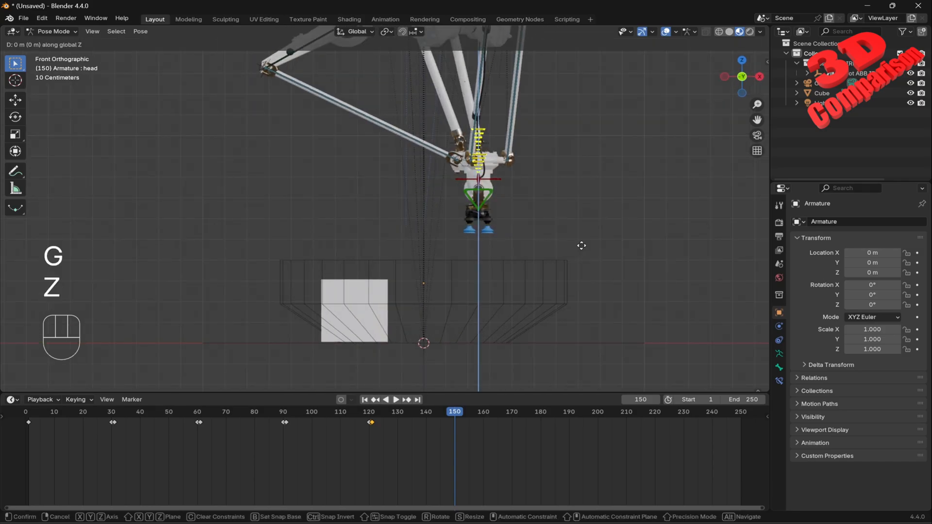
{"action": "left_click", "coordinate": [577, 293]}
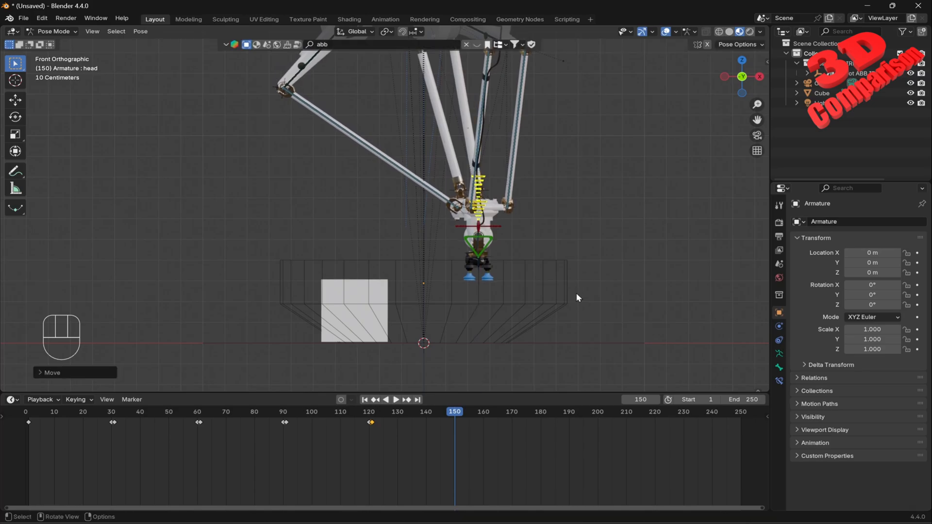
{"action": "key", "text": "i"}
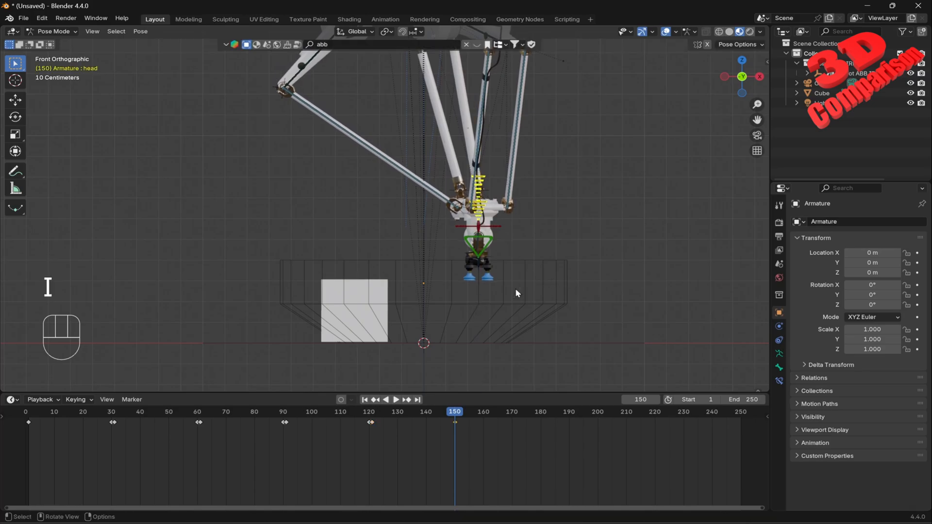
Step: Insert a hold keyframe for the lowered head bone at frame 151
{"action": "key", "text": "space"}
{"action": "left_click_drag", "start_coordinate": [458, 411], "coordinate": [456, 443]}
{"action": "key", "text": "space"}
{"action": "key", "text": "Right"}
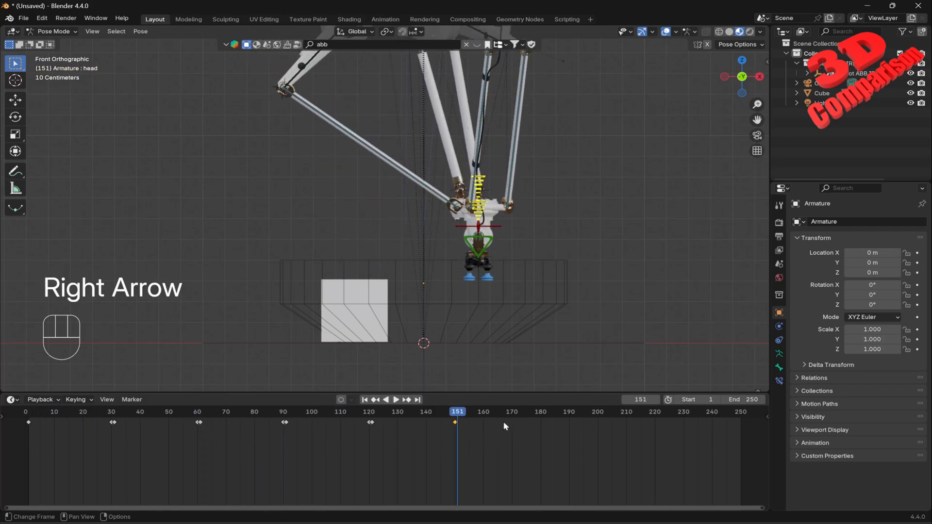
{"action": "key", "text": "i"}
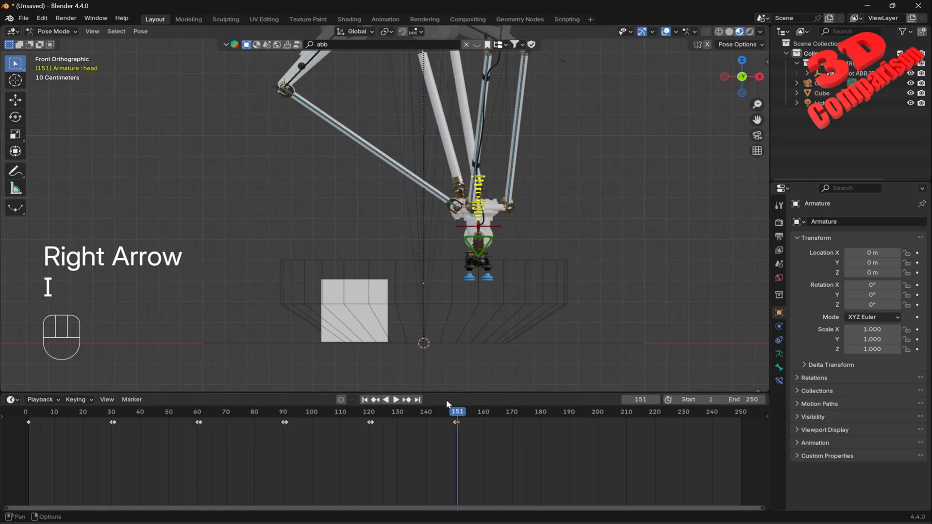
Step: At frame 180, raise the head bone about 0.25 m along Z and keyframe it
{"action": "left_click_drag", "start_coordinate": [459, 421], "coordinate": [541, 430]}
{"action": "key", "text": "g"}
{"action": "key", "text": "z"}
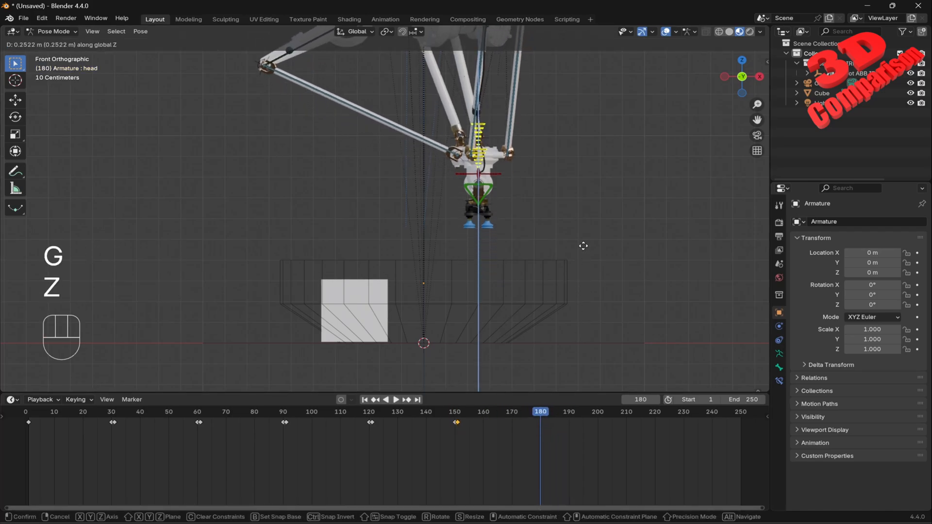
{"action": "left_click", "coordinate": [587, 246]}
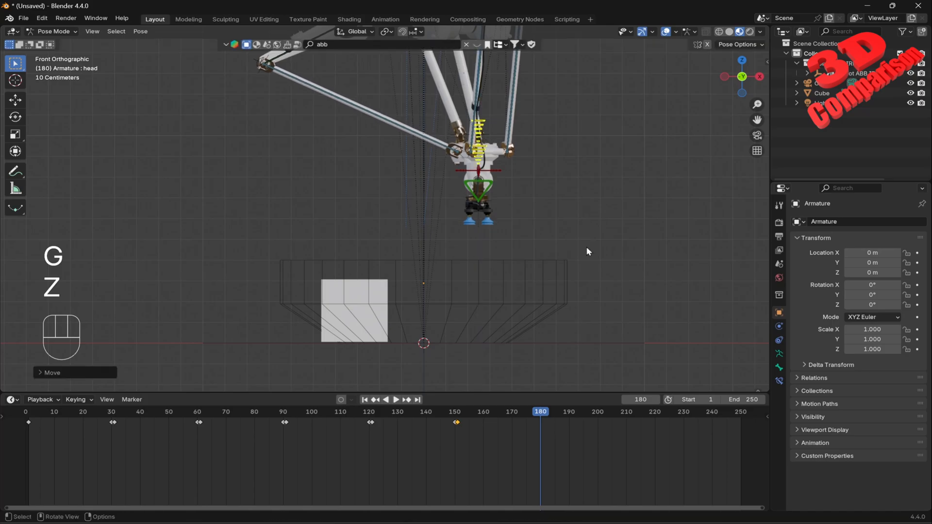
{"action": "key", "text": "i"}
Step: At frame 210, move the head bone along X back to the middle of the working range and keyframe it
{"action": "left_click_drag", "start_coordinate": [540, 423], "coordinate": [625, 424]}
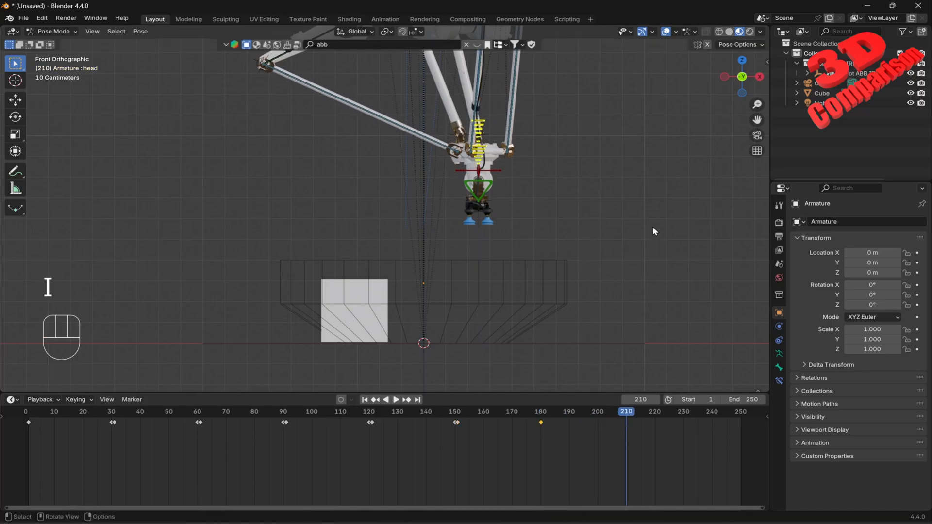
{"action": "key", "text": "g"}
{"action": "key", "text": "x"}
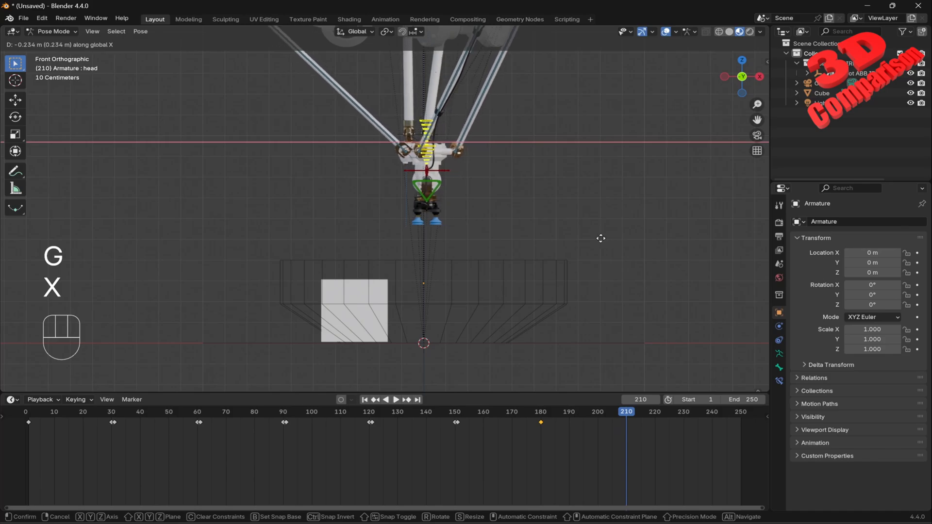
{"action": "left_click", "coordinate": [598, 241]}
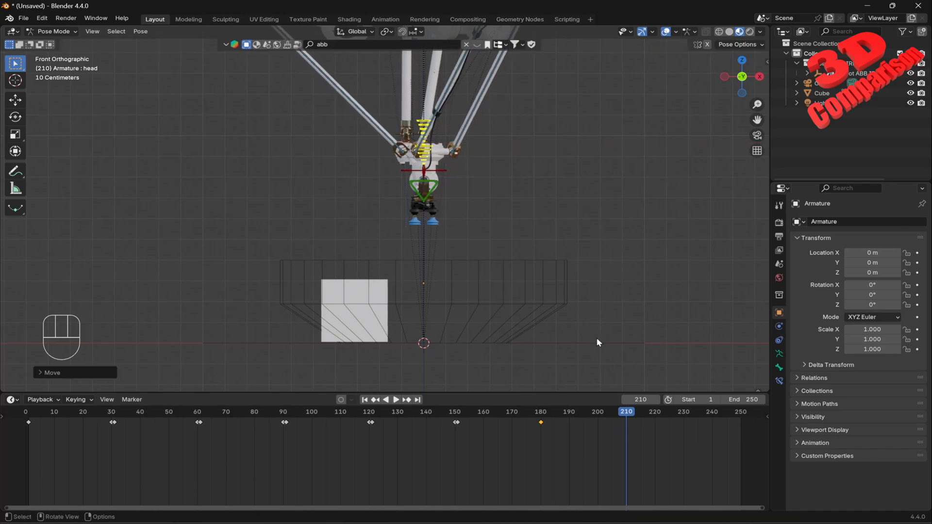
Step: Play the animation from frame 1 to review the robot's complete pick-and-place motion, and return to frame 1
{"action": "middle_click_drag", "start_coordinate": [577, 339], "coordinate": [641, 410]}
{"action": "left_click_drag", "start_coordinate": [627, 419], "coordinate": [28, 419]}
{"action": "left_click", "coordinate": [571, 263]}
{"action": "key", "text": "space"}
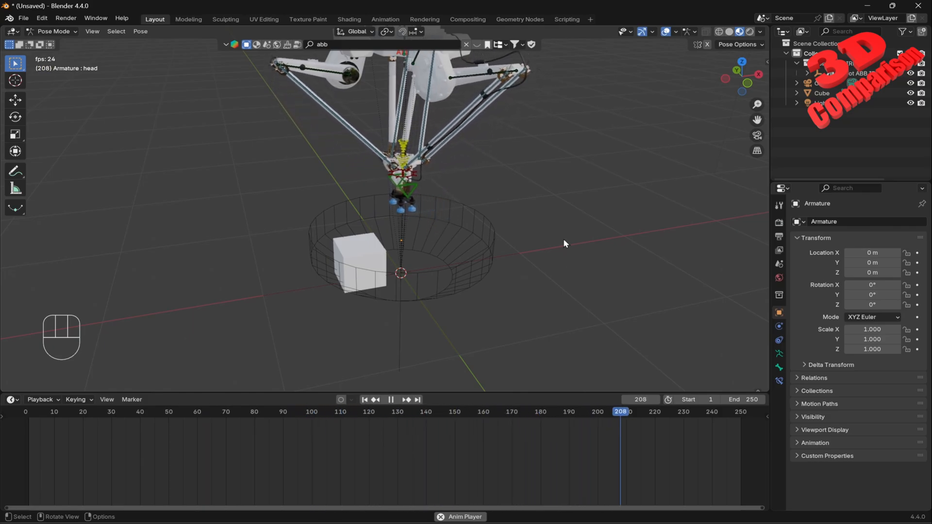
{"action": "key", "text": "space"}
{"action": "left_click_drag", "start_coordinate": [639, 416], "coordinate": [30, 408]}
{"action": "key", "text": "space"}
{"action": "key", "text": "space"}
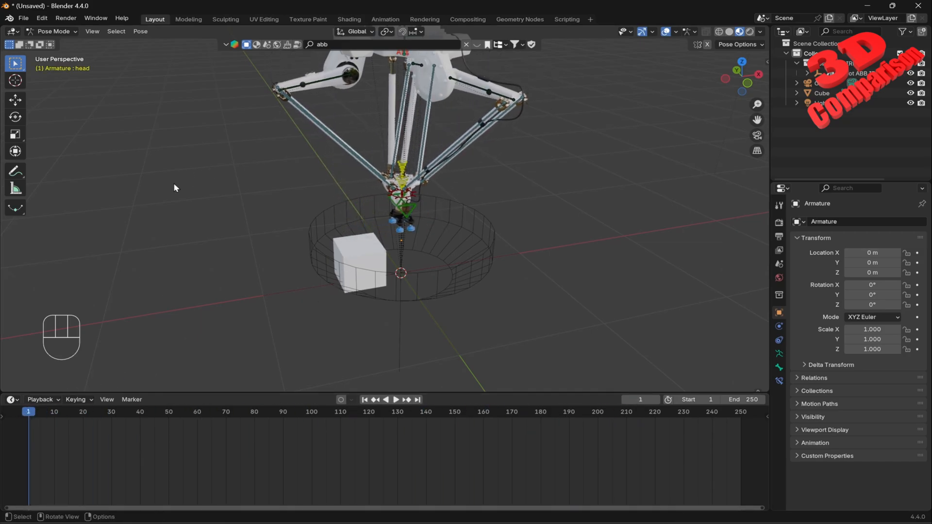
Step: Switch to Object Mode, select the cube, and go to frame 60, where the suction cups touch it
{"action": "left_click", "coordinate": [53, 31]}
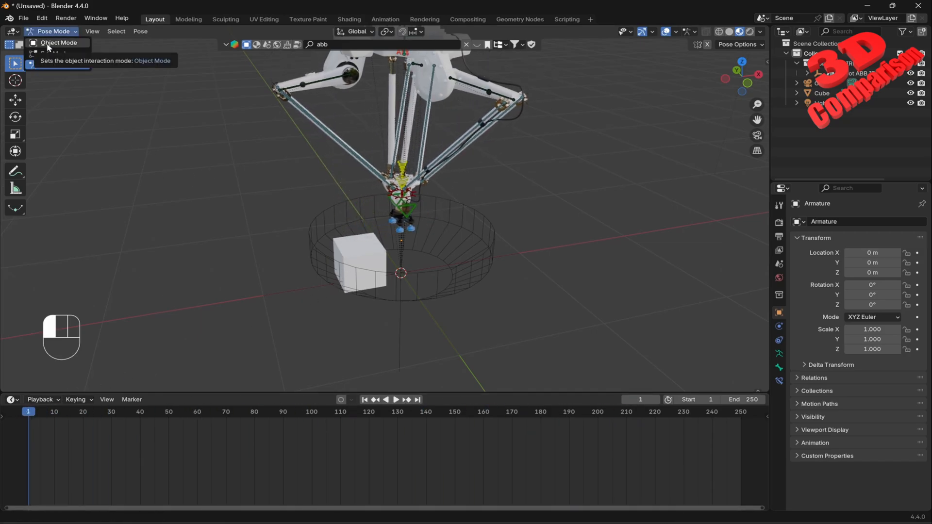
{"action": "left_click", "coordinate": [54, 43]}
{"action": "left_click", "coordinate": [202, 226]}
{"action": "left_click", "coordinate": [368, 260]}
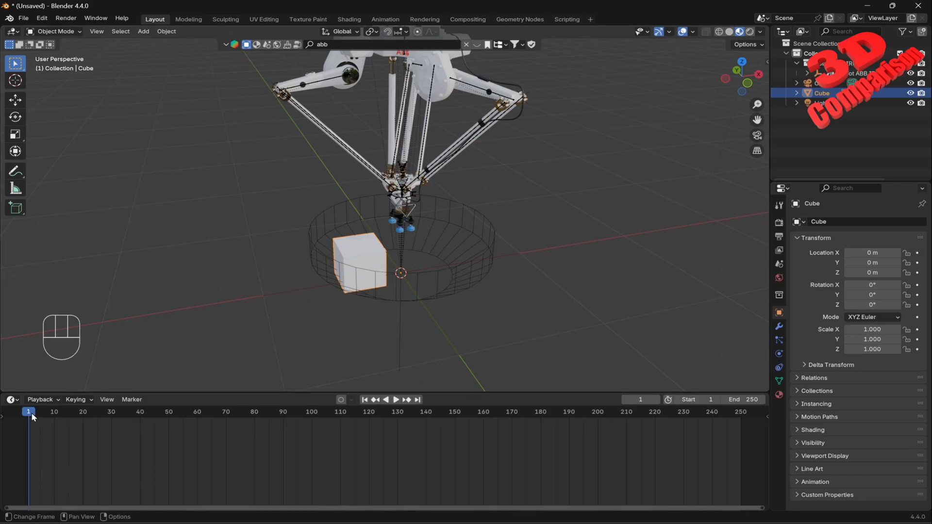
{"action": "key", "text": "space"}
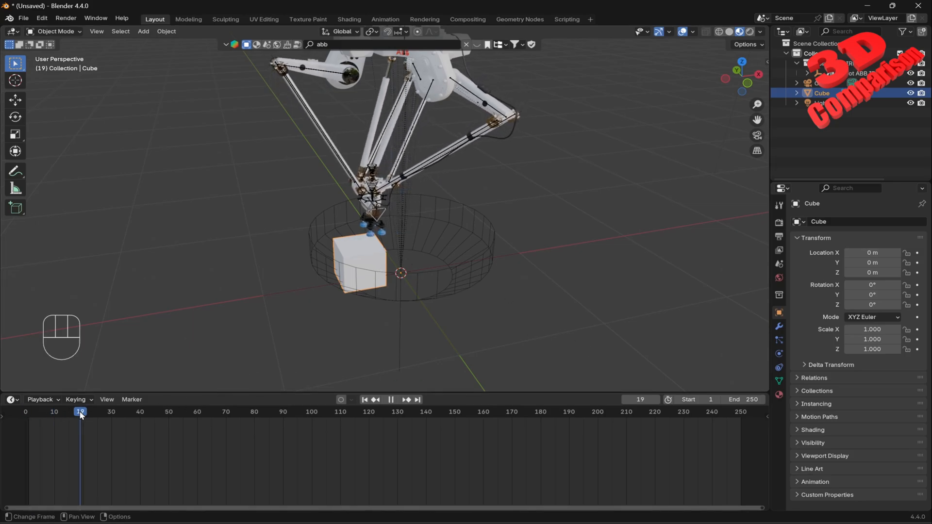
{"action": "left_click_drag", "start_coordinate": [139, 417], "coordinate": [197, 427]}
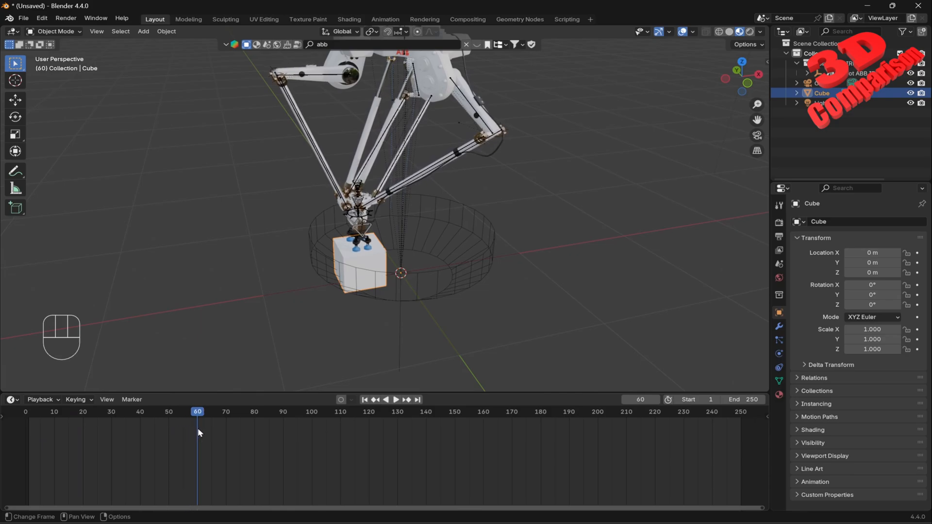
Step: Add a Child Of constraint to the cube with the suction cup as its target
{"action": "left_click", "coordinate": [778, 370]}
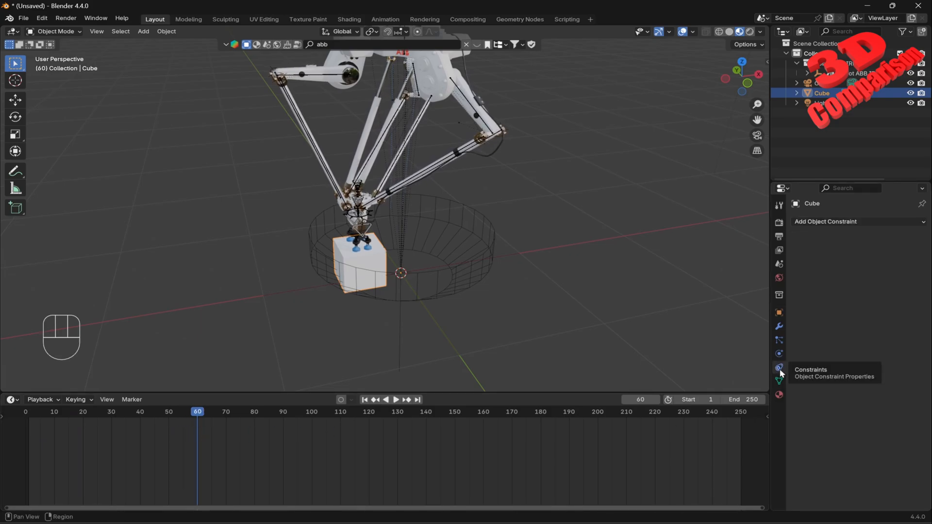
{"action": "left_click", "coordinate": [852, 222]}
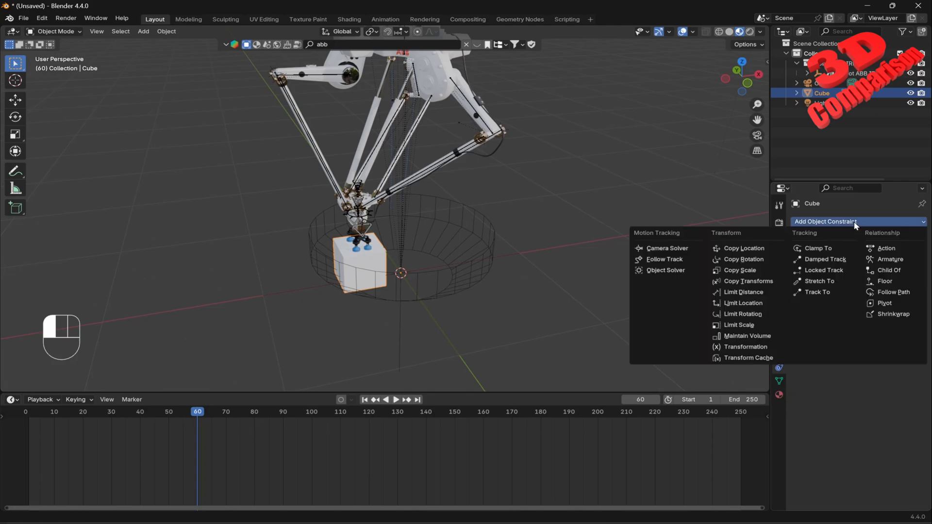
{"action": "left_click", "coordinate": [890, 270]}
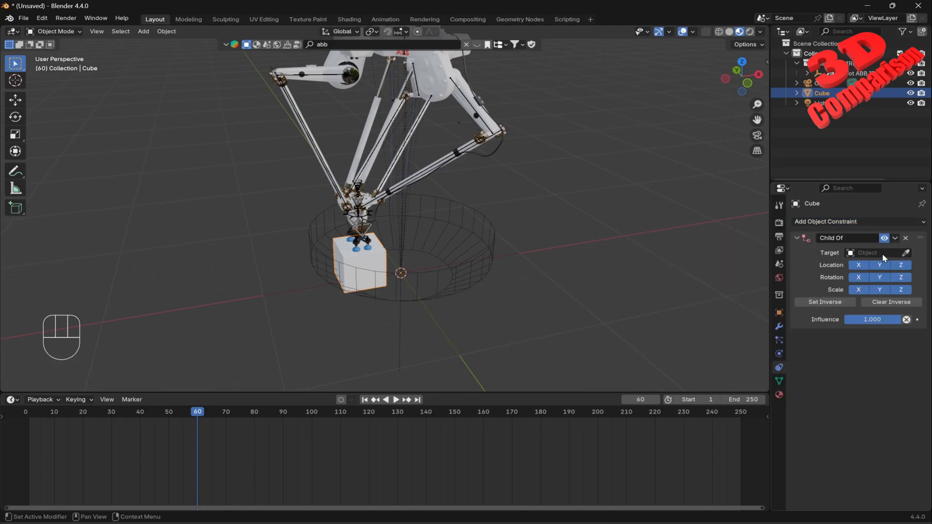
{"action": "scroll", "coordinate": [416, 259], "scroll_direction": "up", "scroll_amount": 5}
{"action": "middle_click_drag", "start_coordinate": [397, 275], "coordinate": [412, 243]}
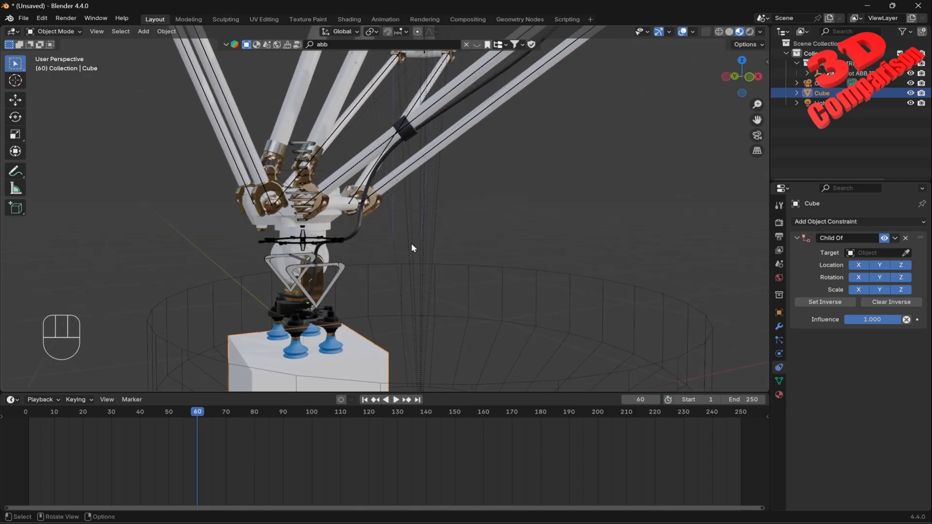
{"action": "left_click", "coordinate": [908, 253]}
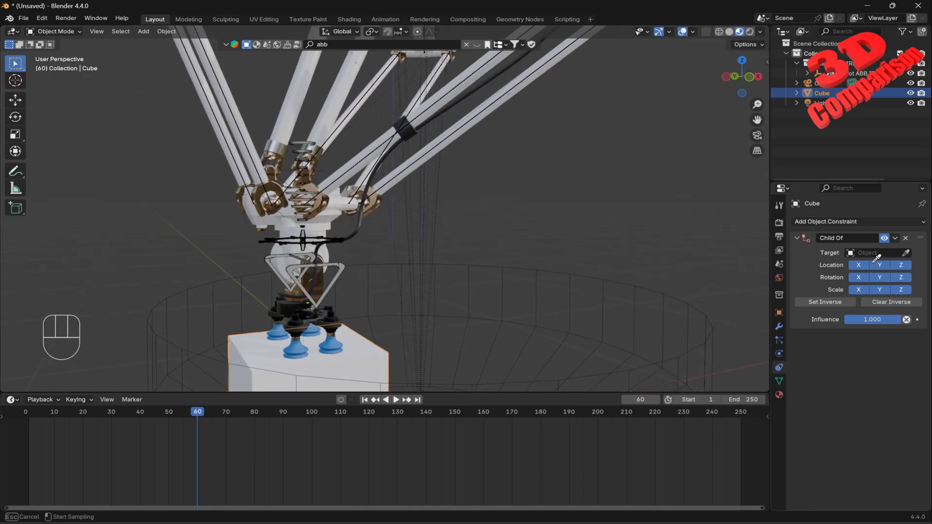
{"action": "left_click", "coordinate": [335, 343]}
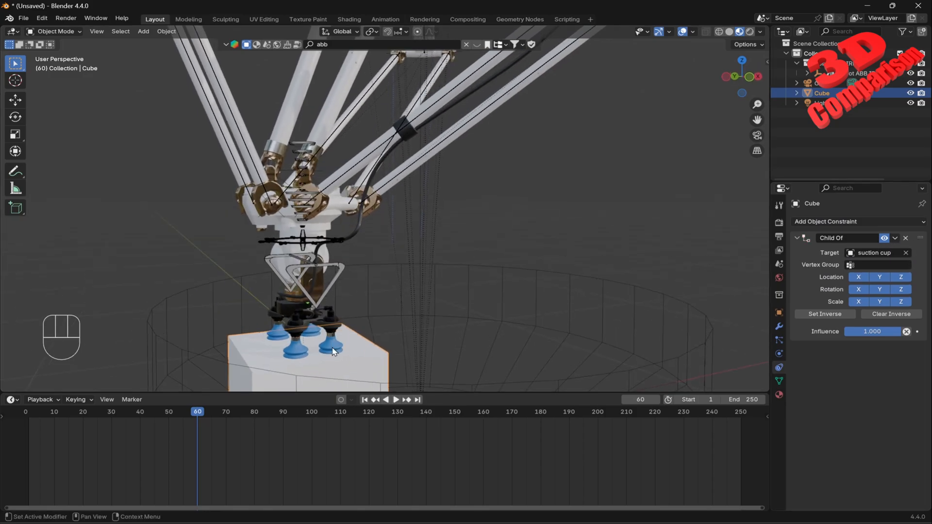
Step: Scrub the timeline from frame 60 back to frame 1 to check how the constrained cube follows the suction cup
{"action": "scroll", "coordinate": [462, 235], "scroll_direction": "down", "scroll_amount": 5}
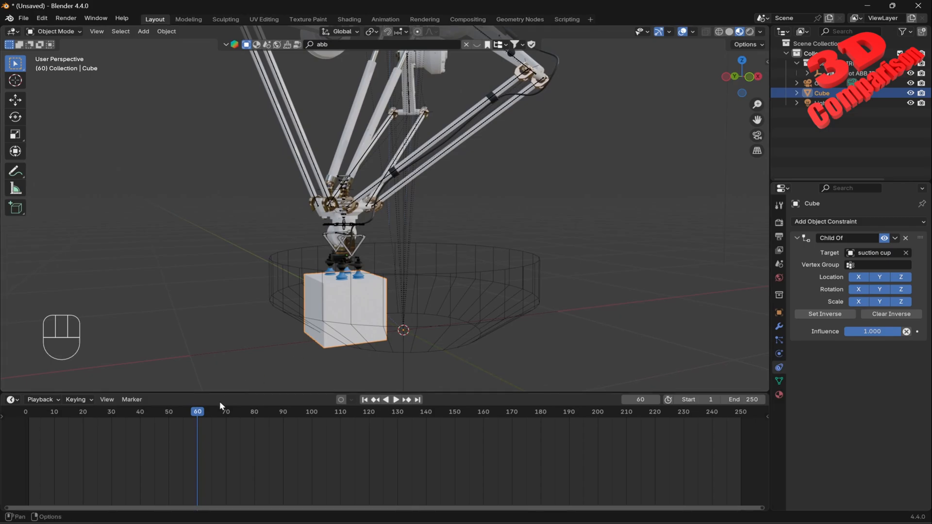
{"action": "key", "text": "space"}
{"action": "left_click_drag", "start_coordinate": [199, 417], "coordinate": [25, 418]}
{"action": "key", "text": "space"}
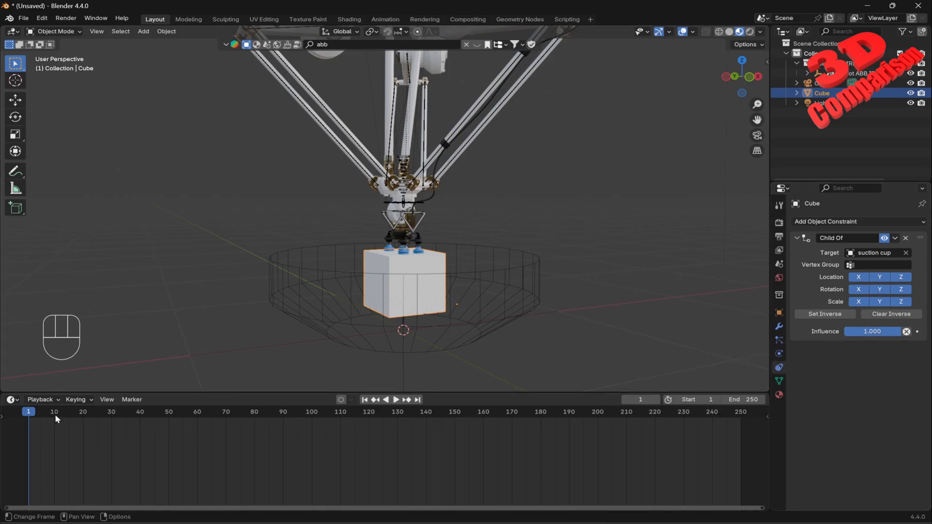
Step: Apply Set Inverse to the cube's Child Of constraint at frame 60
{"action": "left_click_drag", "start_coordinate": [32, 412], "coordinate": [198, 431]}
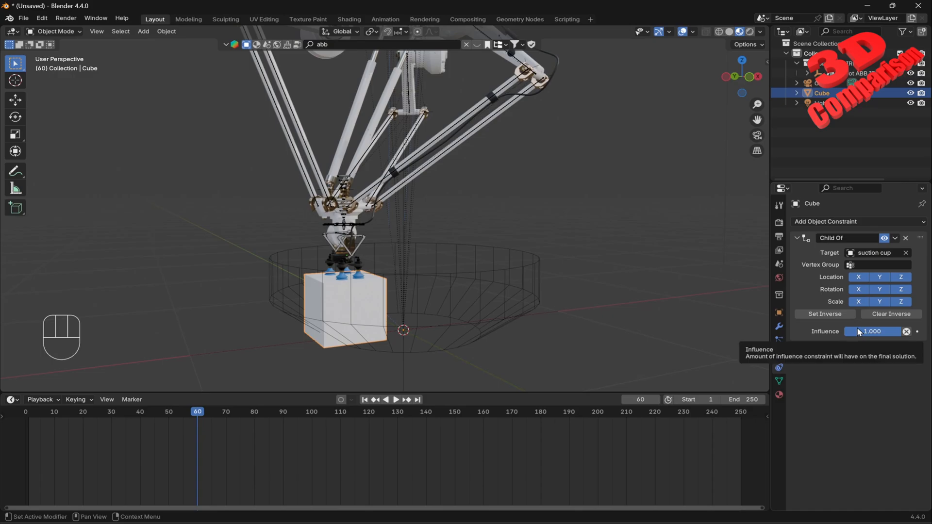
{"action": "left_click", "coordinate": [828, 315]}
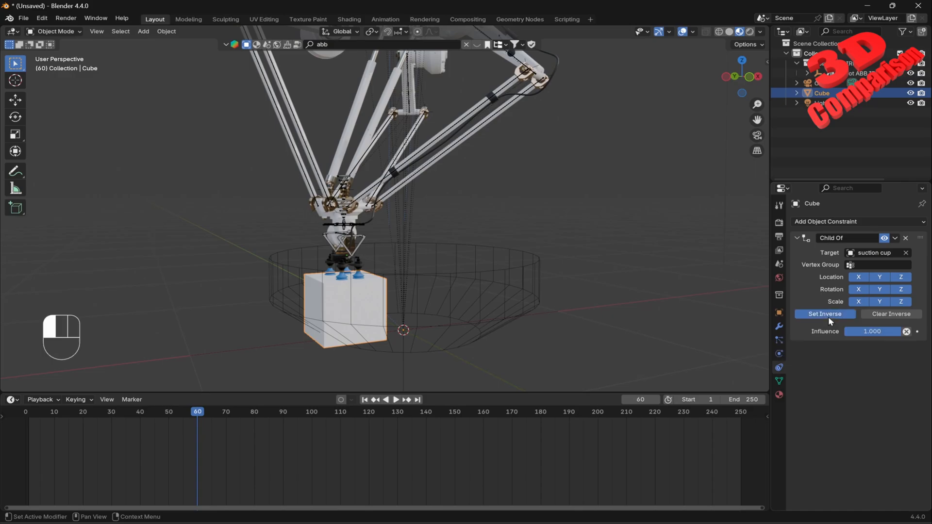
{"action": "left_click", "coordinate": [192, 414]}
{"action": "mouse_move", "coordinate": [191, 415]}
{"action": "left_mouse_down"}
{"action": "mouse_move", "coordinate": [27, 427]}
{"action": "mouse_move", "coordinate": [198, 430]}
{"action": "left_mouse_up"}
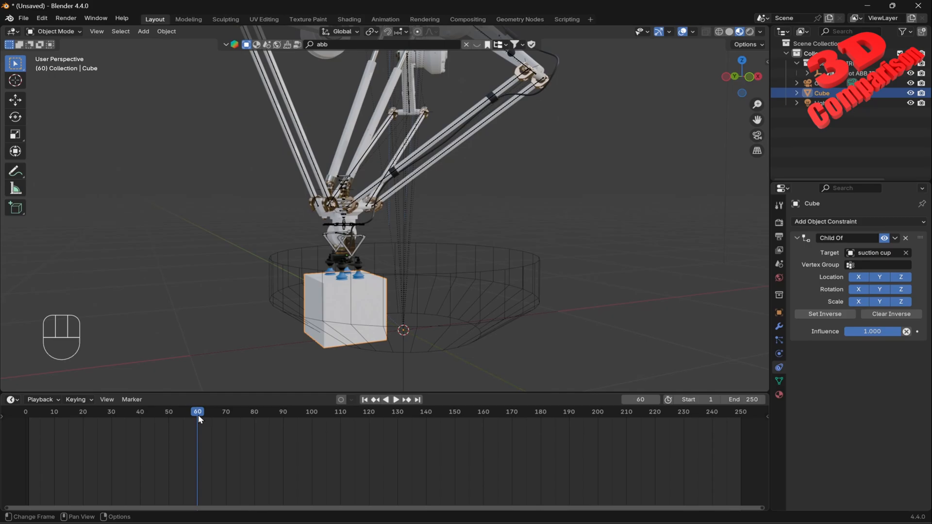
Step: At frame 59, set the Child Of constraint's influence to 0 and keyframe it
{"action": "key", "text": "Left"}
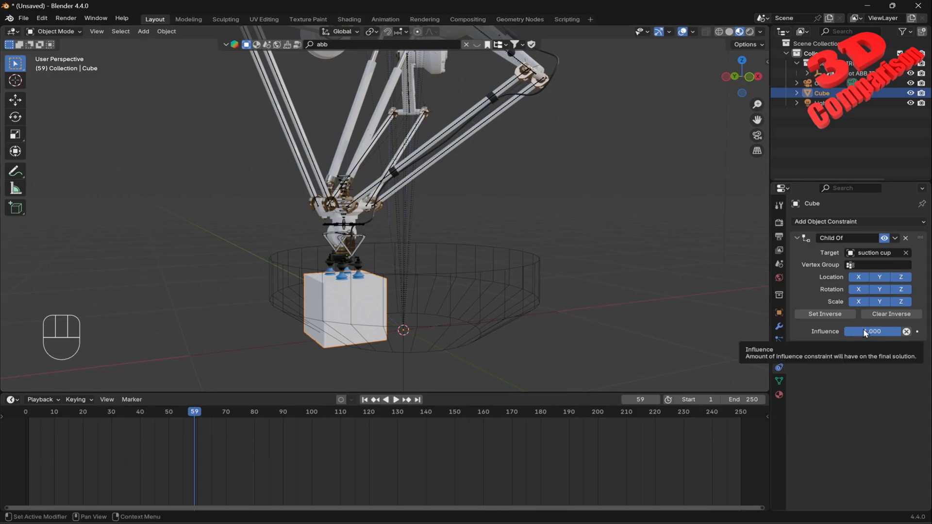
{"action": "key", "text": "i"}
{"action": "left_click", "coordinate": [874, 335]}
{"action": "type", "text": "0"}
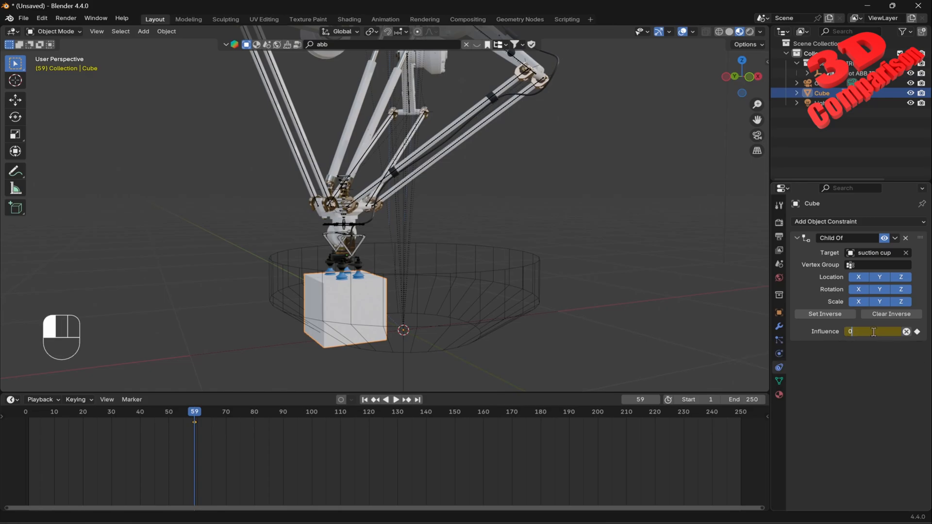
{"action": "key", "text": "Return"}
{"action": "key", "text": "i"}
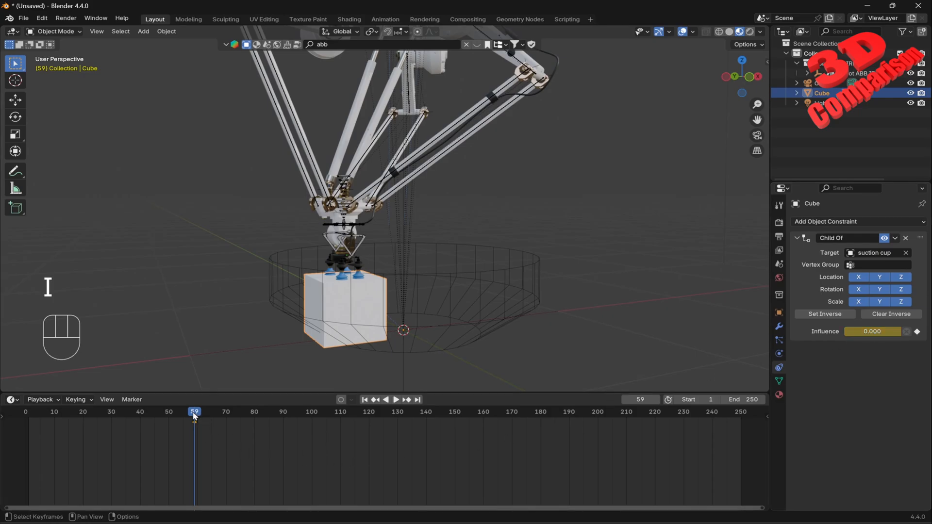
{"action": "mouse_move", "coordinate": [196, 416]}
{"action": "left_mouse_down"}
{"action": "mouse_move", "coordinate": [30, 418]}
{"action": "mouse_move", "coordinate": [164, 419]}
{"action": "mouse_move", "coordinate": [182, 421]}
{"action": "mouse_move", "coordinate": [31, 427]}
{"action": "mouse_move", "coordinate": [194, 434]}
{"action": "left_mouse_up"}
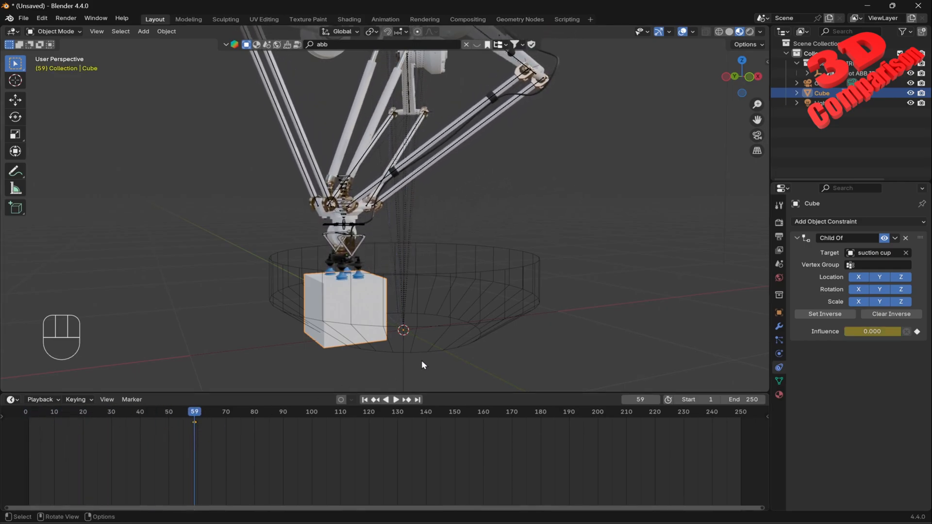
Step: At frame 60, set the cube's Child Of constraint influence to 1 and keyframe it
{"action": "key", "text": "Right"}
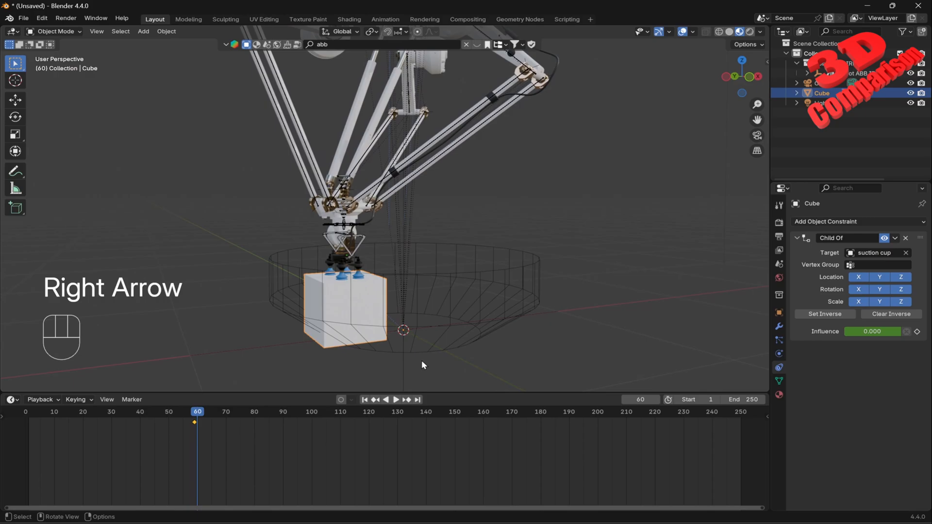
{"action": "left_click", "coordinate": [880, 334]}
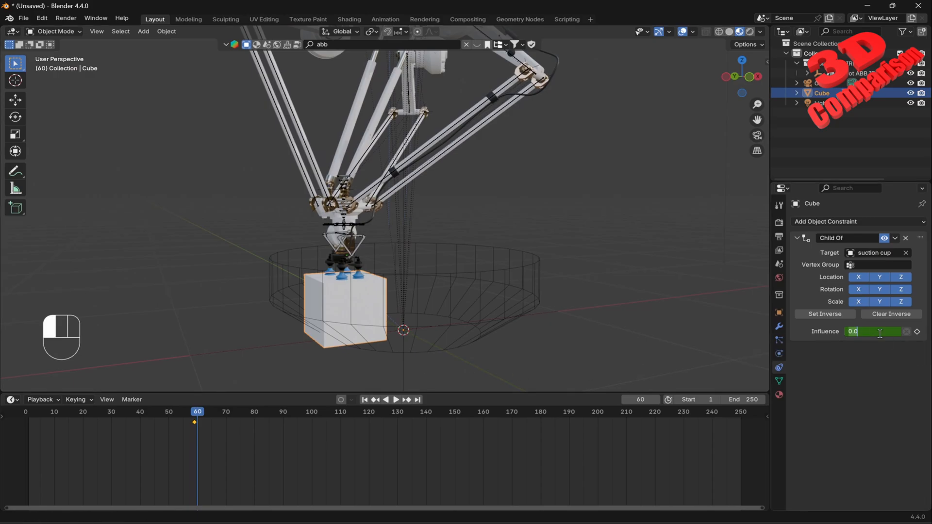
{"action": "type", "text": "1"}
{"action": "key", "text": "Return"}
{"action": "key", "text": "i"}
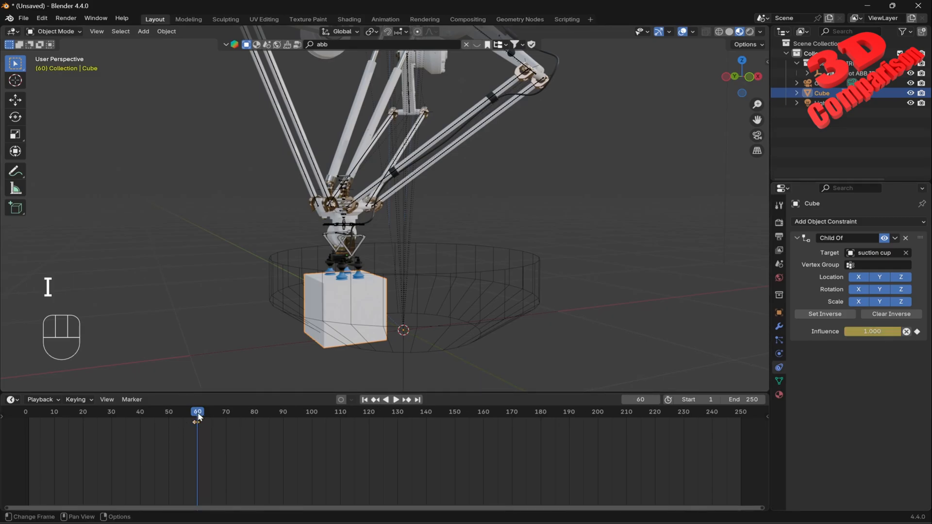
Step: At frame 150, keyframe the cube's location, rotation and scale together with the Child Of constraint's influence
{"action": "key", "text": "space"}
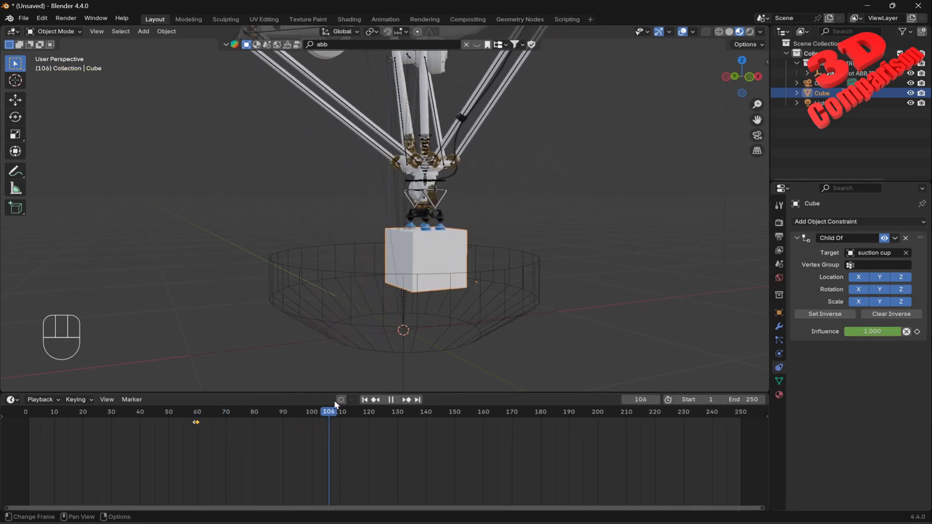
{"action": "left_click_drag", "start_coordinate": [335, 412], "coordinate": [455, 434]}
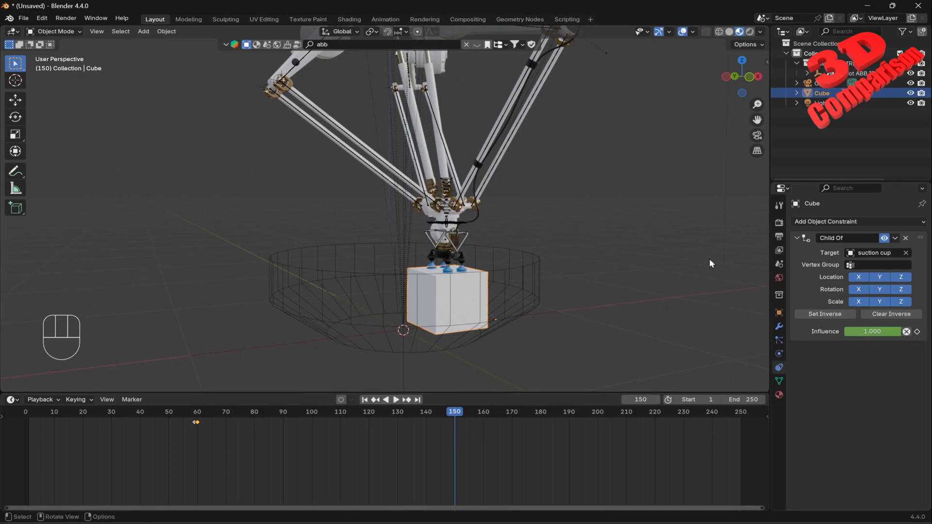
{"action": "key", "text": "n"}
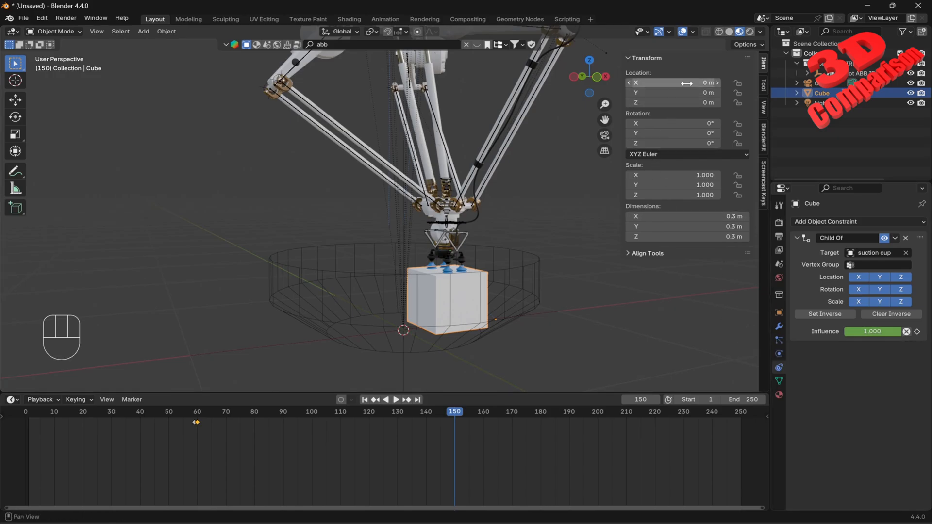
{"action": "key", "text": "i"}
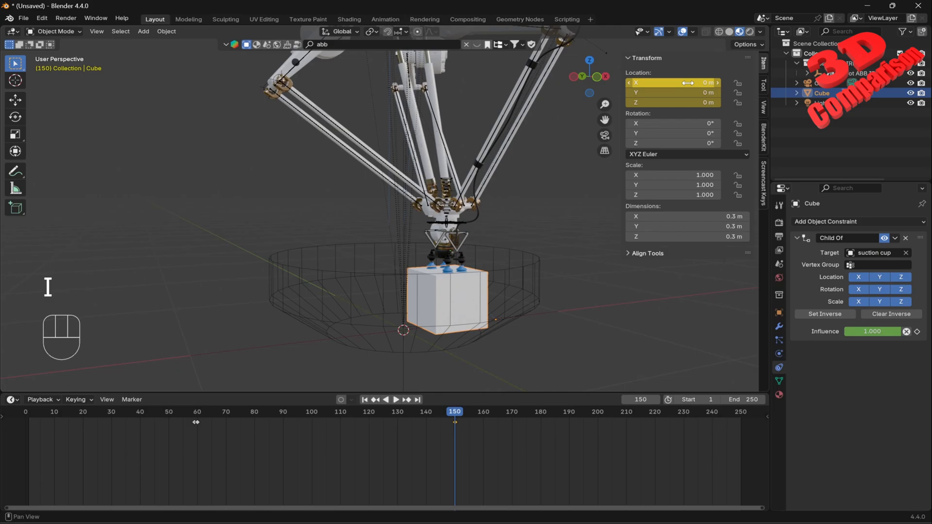
{"action": "key", "text": "i"}
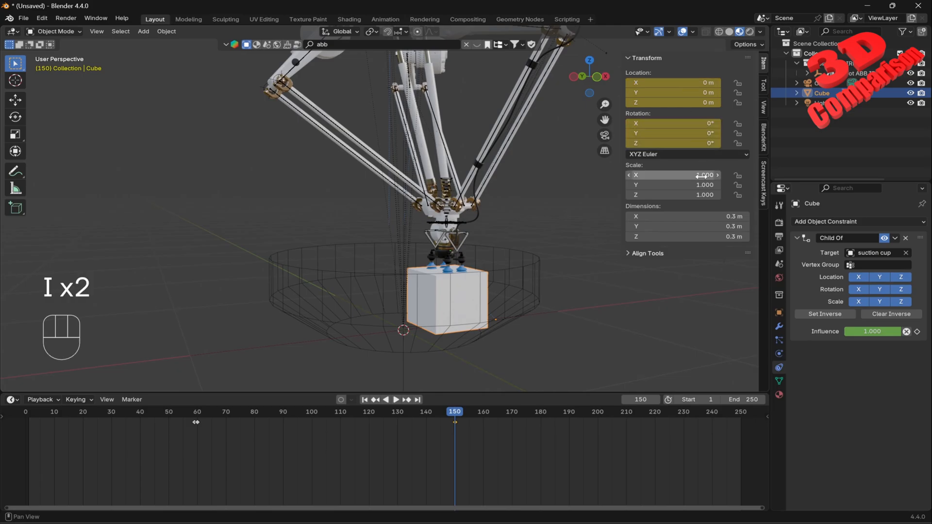
{"action": "key", "text": "i"}
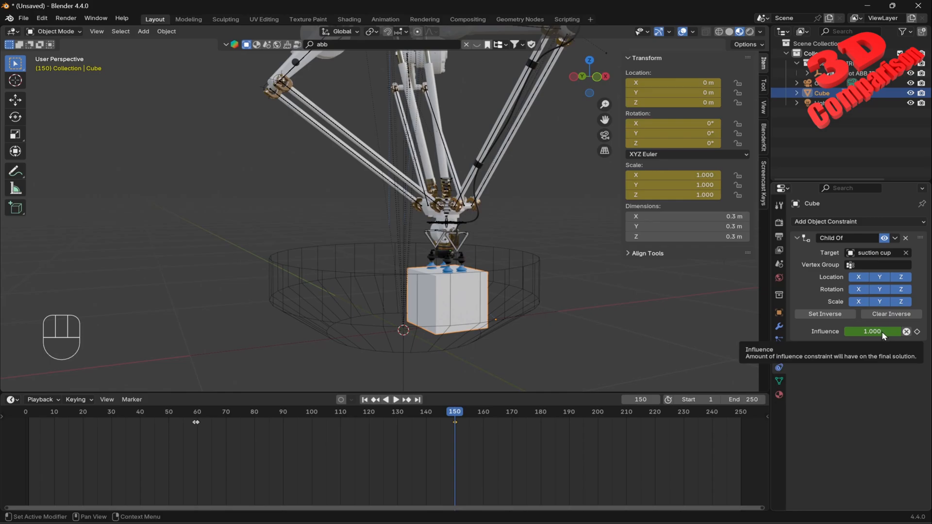
{"action": "key", "text": "i"}
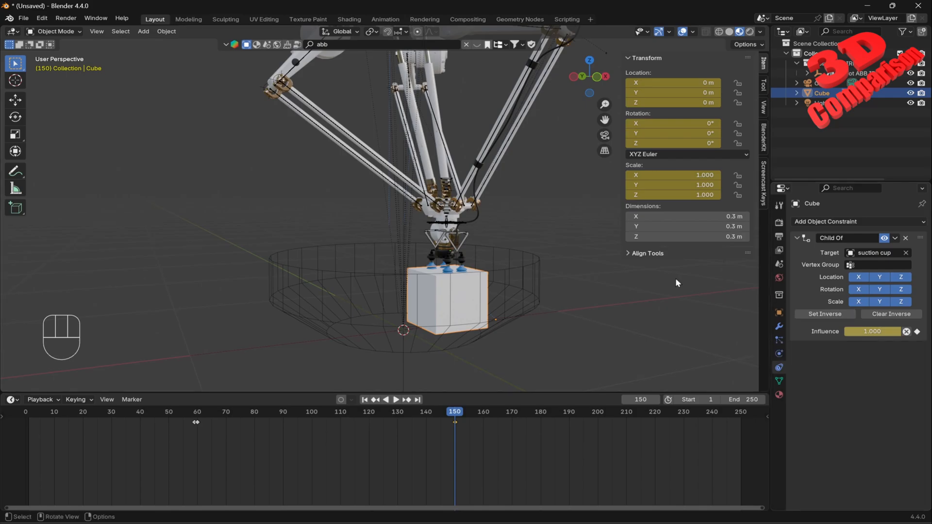
Step: At frame 151, apply the Visual Transform to the cube and keyframe its location
{"action": "key", "text": "Right"}
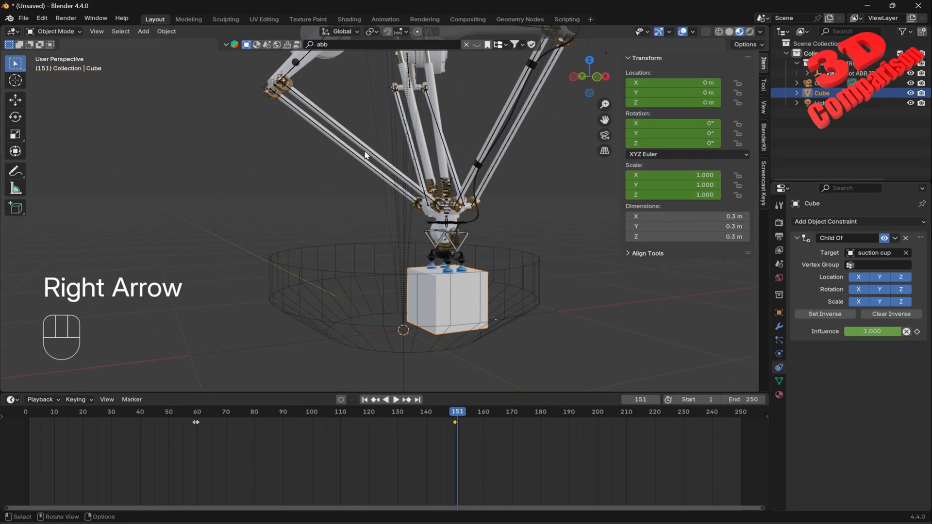
{"action": "left_click", "coordinate": [166, 32]}
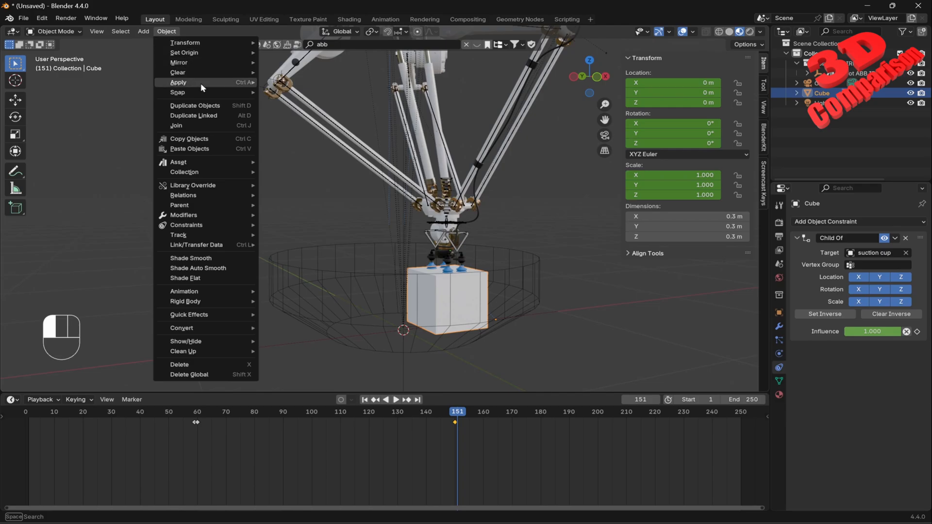
{"action": "mouse_move", "coordinate": [200, 83]}
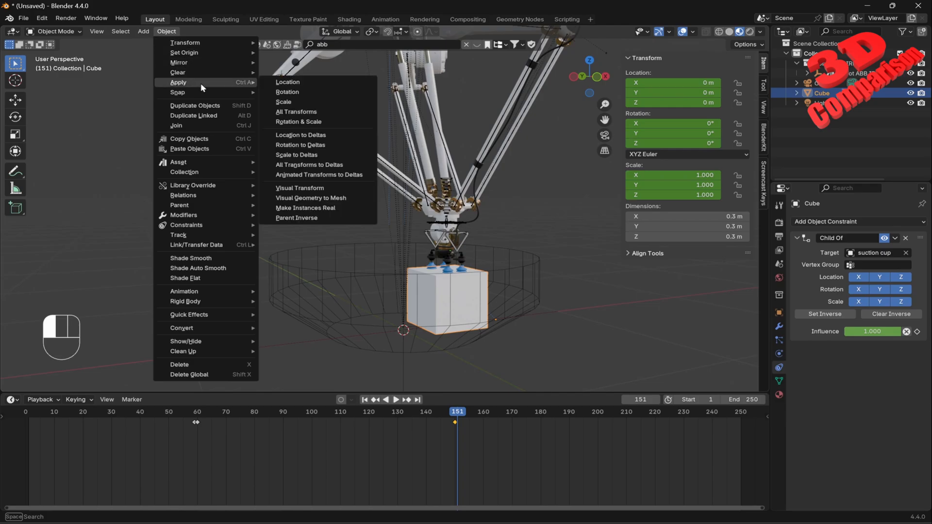
{"action": "left_click", "coordinate": [335, 189]}
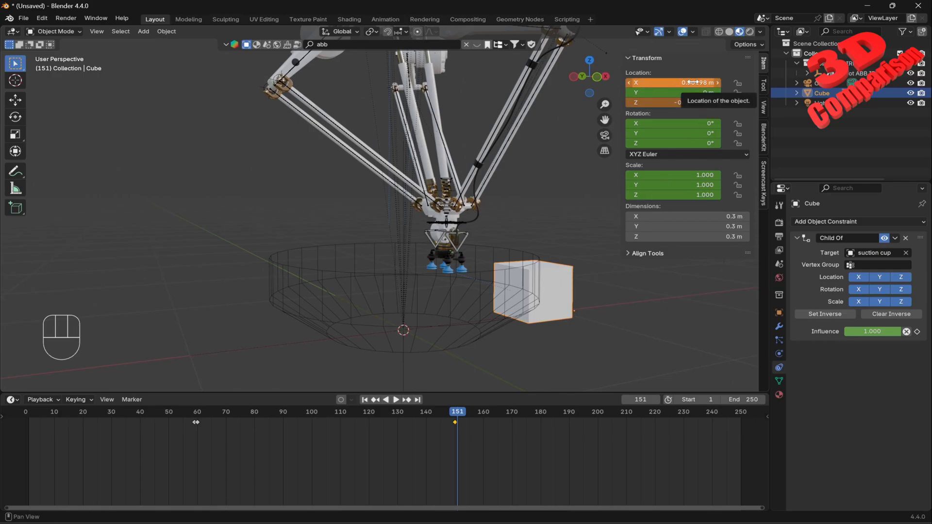
{"action": "key", "text": "i"}
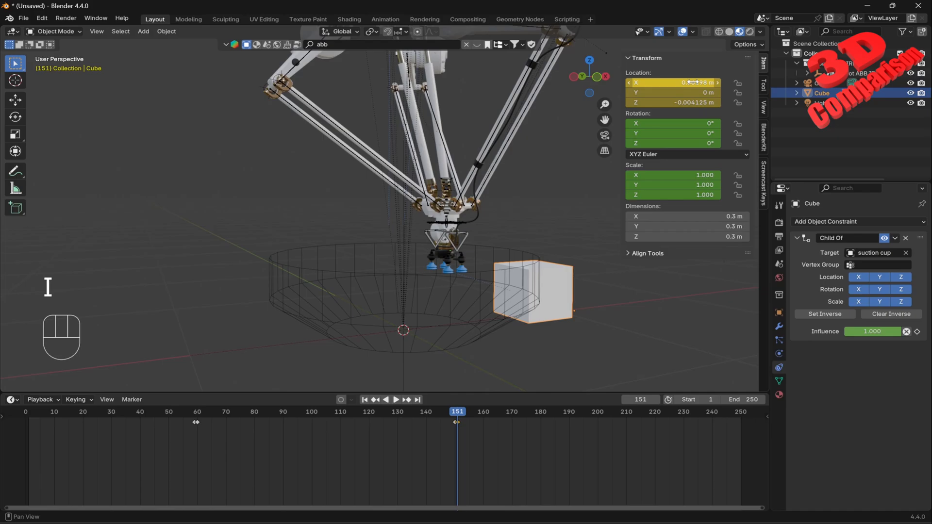
Step: Set the Child Of constraint's influence to 0 at frame 151 and keyframe it
{"action": "left_click", "coordinate": [866, 332]}
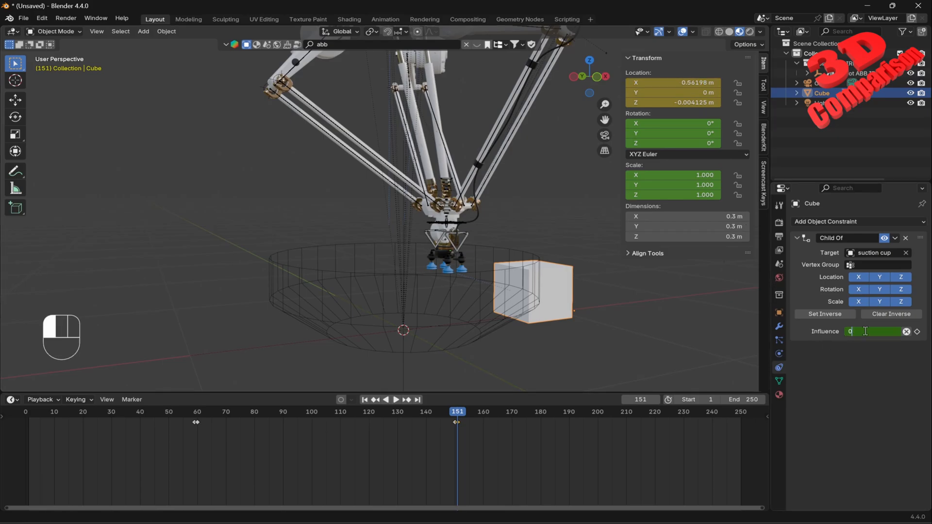
{"action": "type", "text": "0"}
{"action": "key", "text": "Return"}
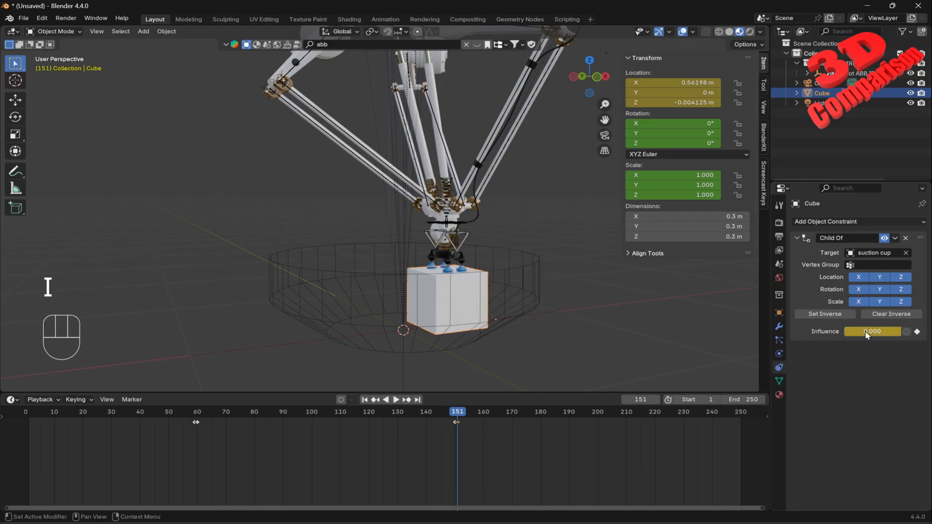
Step: Scrub through the timeline and play the animation from frame 1 to check the cube's pick-and-place motion from several angles
{"action": "key", "text": "space"}
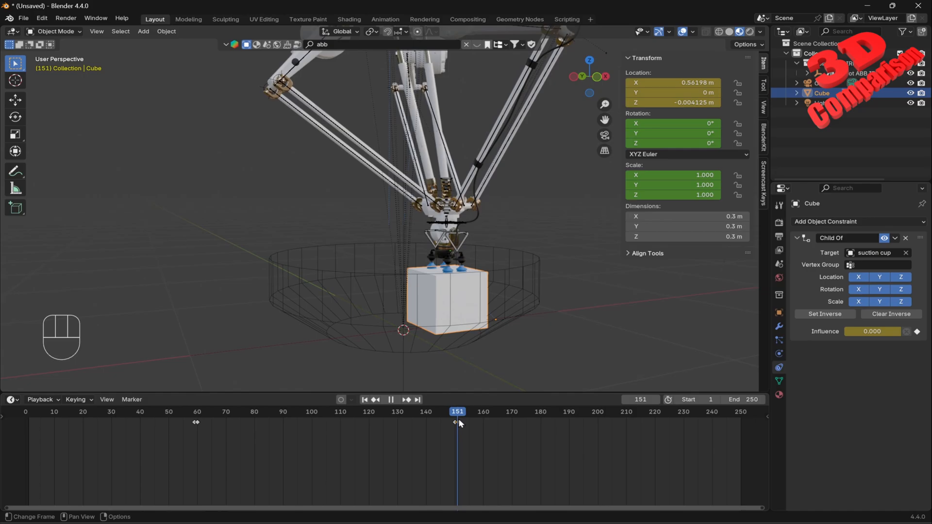
{"action": "left_click_drag", "start_coordinate": [458, 419], "coordinate": [668, 429]}
{"action": "left_click_drag", "start_coordinate": [737, 424], "coordinate": [29, 424]}
{"action": "middle_click_drag", "start_coordinate": [410, 267], "coordinate": [421, 281]}
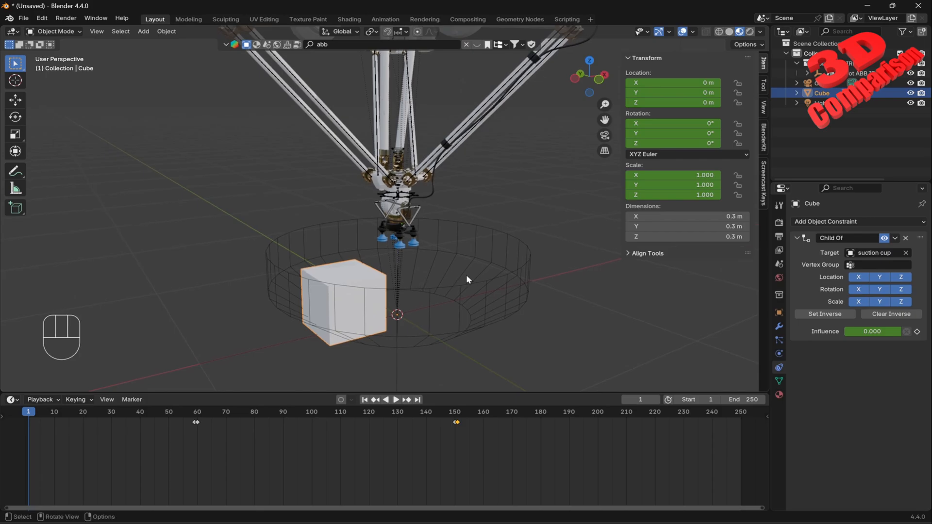
{"action": "scroll", "coordinate": [467, 275], "scroll_direction": "down", "scroll_amount": 1}
{"action": "key", "text": "space"}
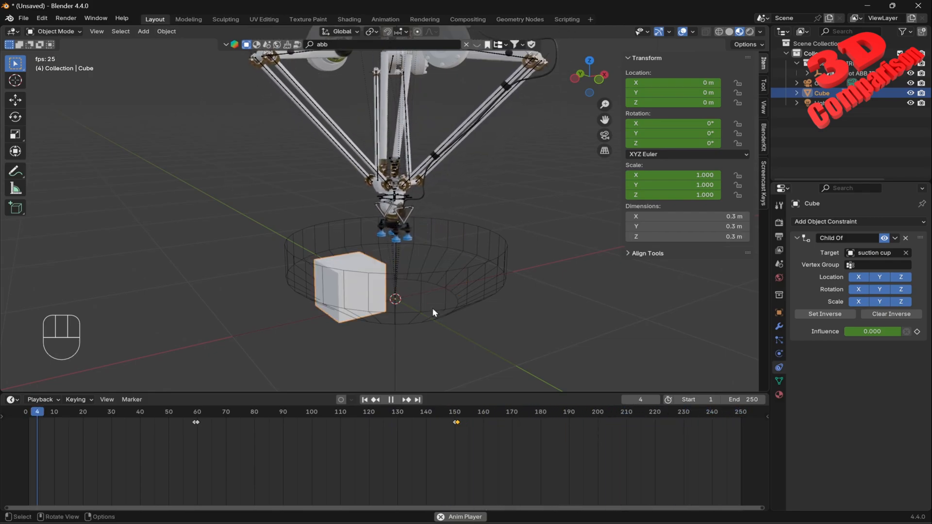
{"action": "middle_click_drag", "start_coordinate": [437, 313], "coordinate": [400, 283]}
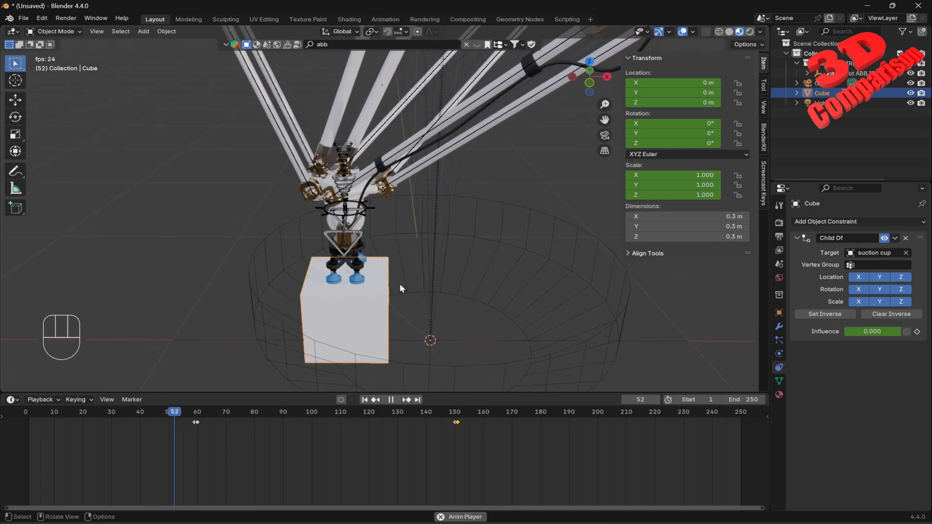
{"action": "middle_click_drag", "start_coordinate": [464, 282], "coordinate": [455, 252], "text": "shift"}
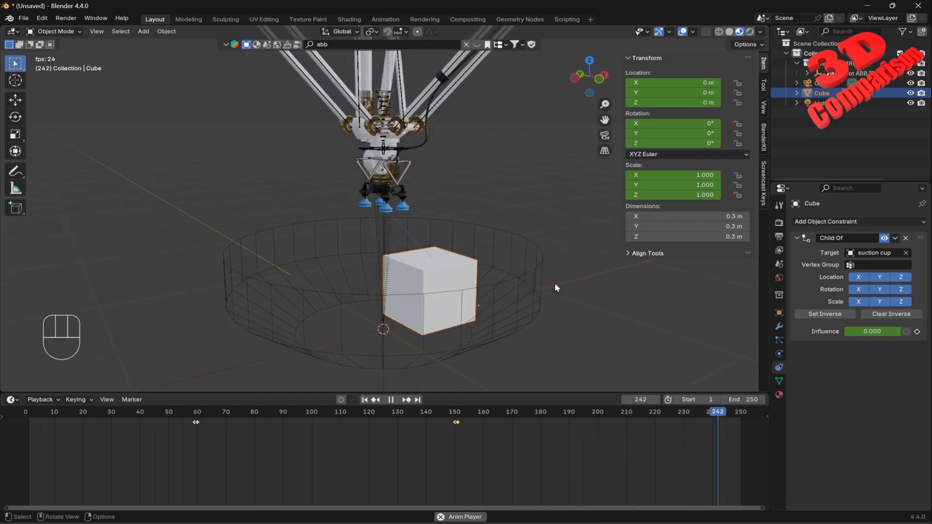